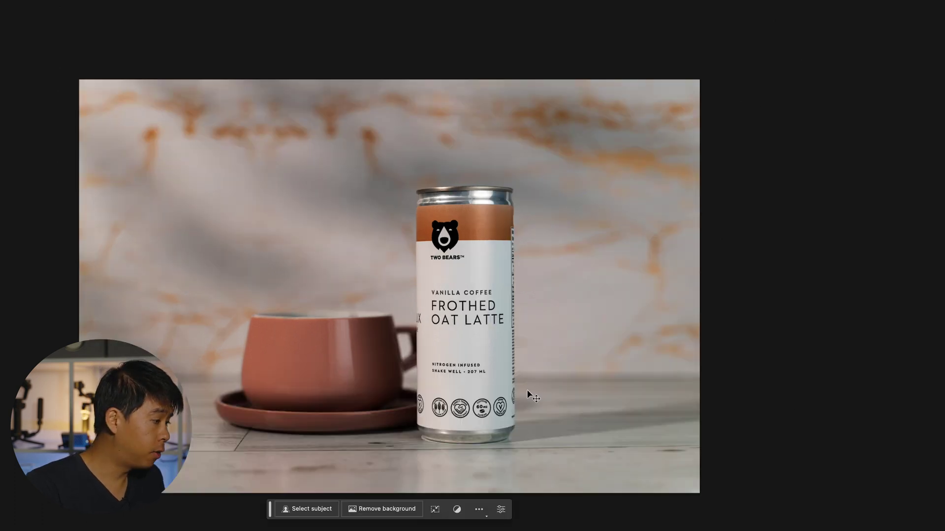
# - Select the subject automatically and subtract the cup and saucer with the Quick Selection Tool, leaving only the coffee can selected
pyautogui.click(317, 510)
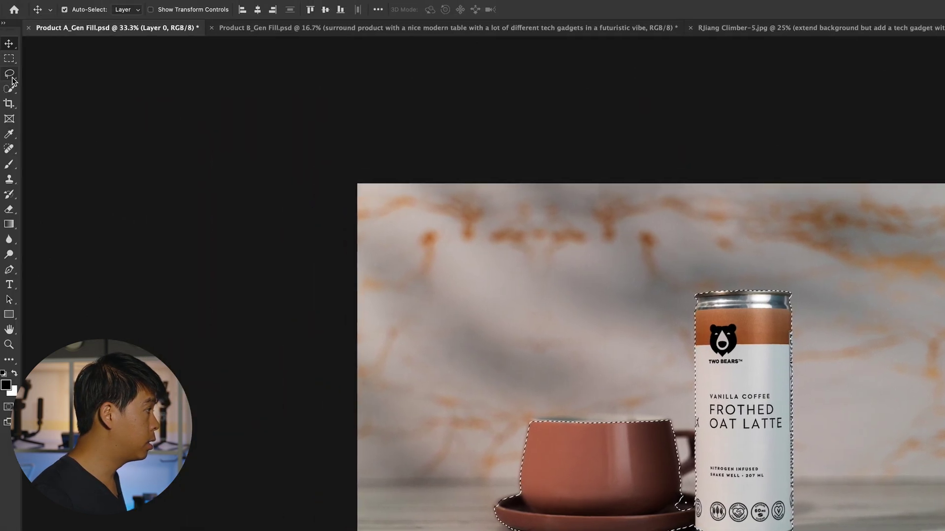
pyautogui.click(12, 90)
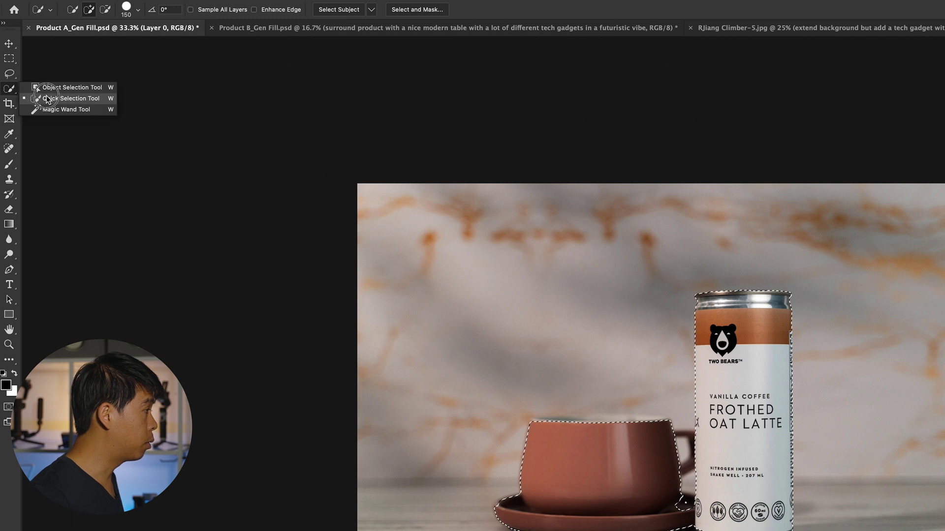
pyautogui.click(64, 101)
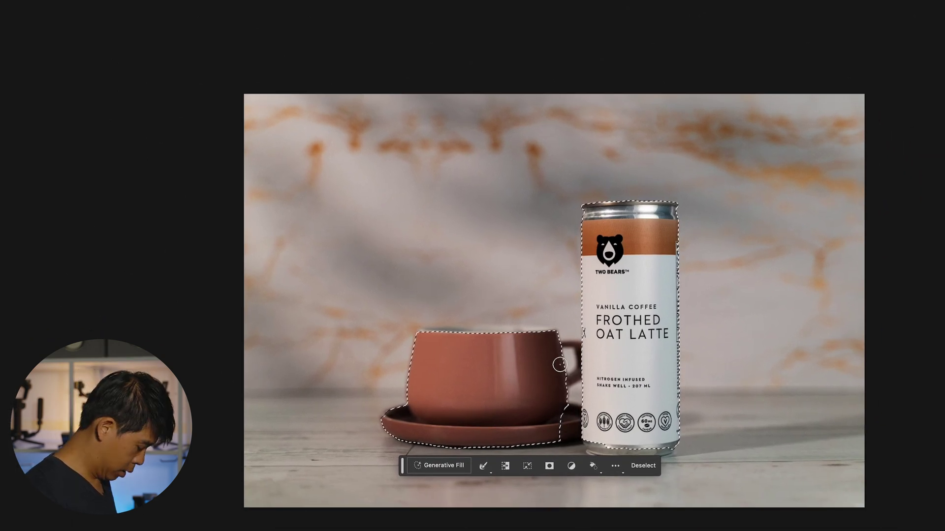
pyautogui.keyDown('alt'); pyautogui.click(545, 368); pyautogui.keyUp('alt')
pyautogui.moveTo(563, 411)
pyautogui.mouseDown()
pyautogui.moveTo(543, 351)
pyautogui.moveTo(517, 338)
pyautogui.mouseUp()
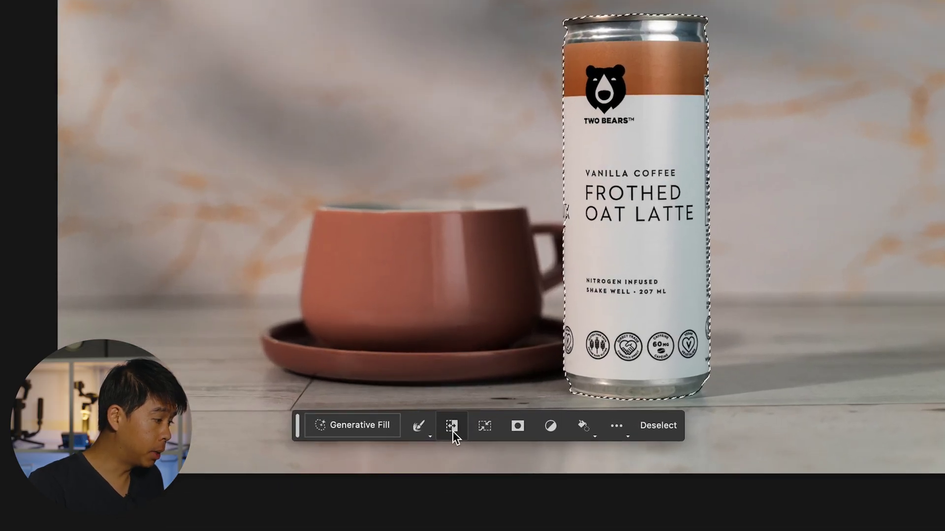
# - Invert the can selection and run Generative Fill on the background with an empty prompt
pyautogui.click(452, 426)
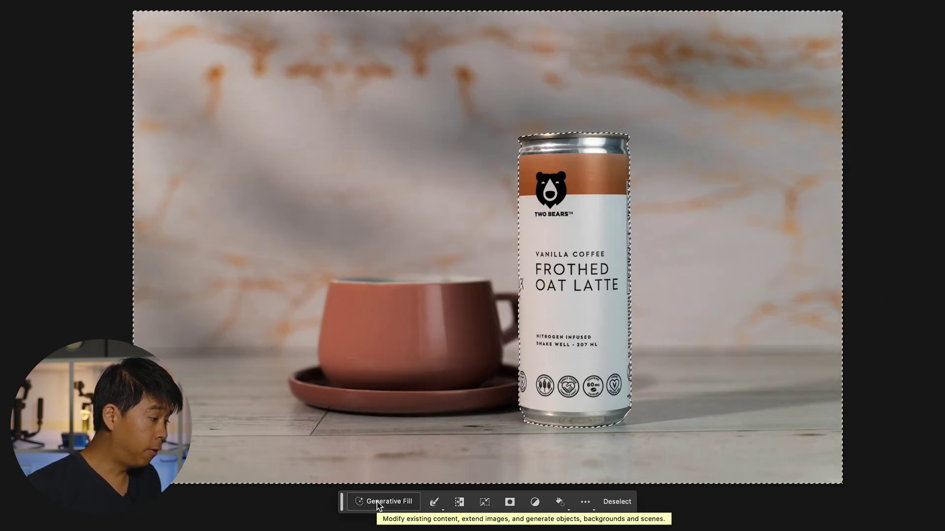
pyautogui.click(378, 504)
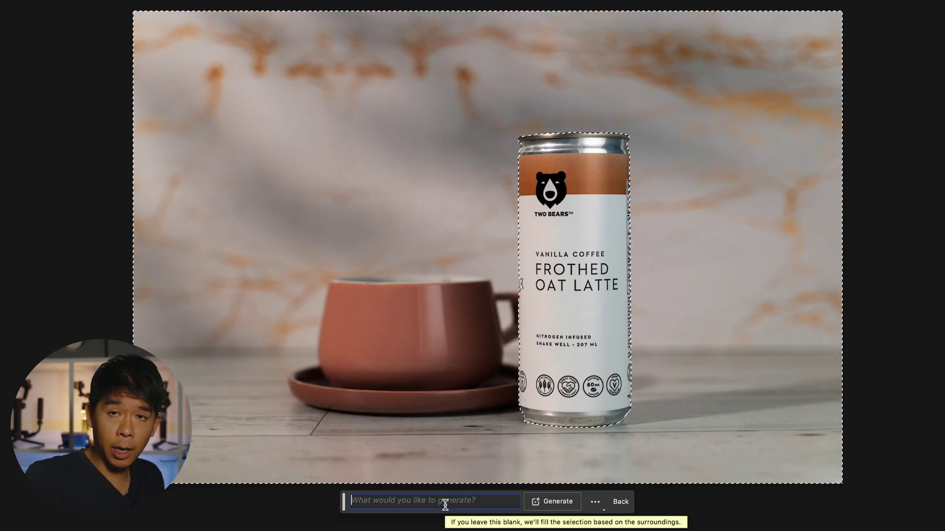
pyautogui.click(553, 502)
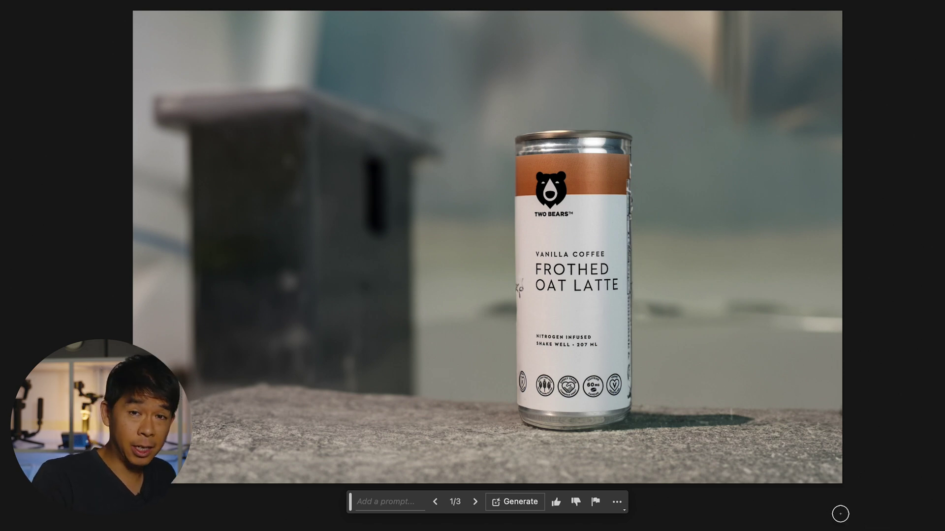
# - Compare the three generated backgrounds around the coffee can, going back and forth and ending on the third variation
pyautogui.click(474, 505)
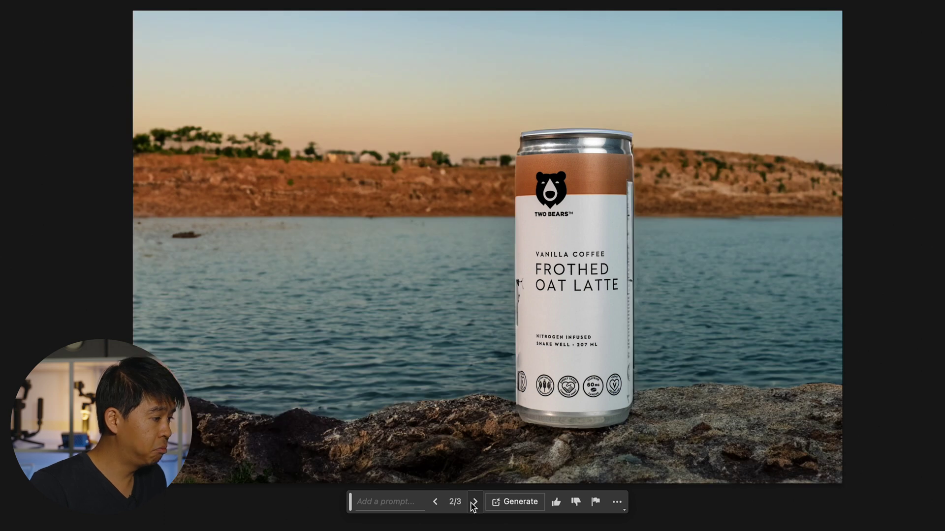
pyautogui.click(473, 505)
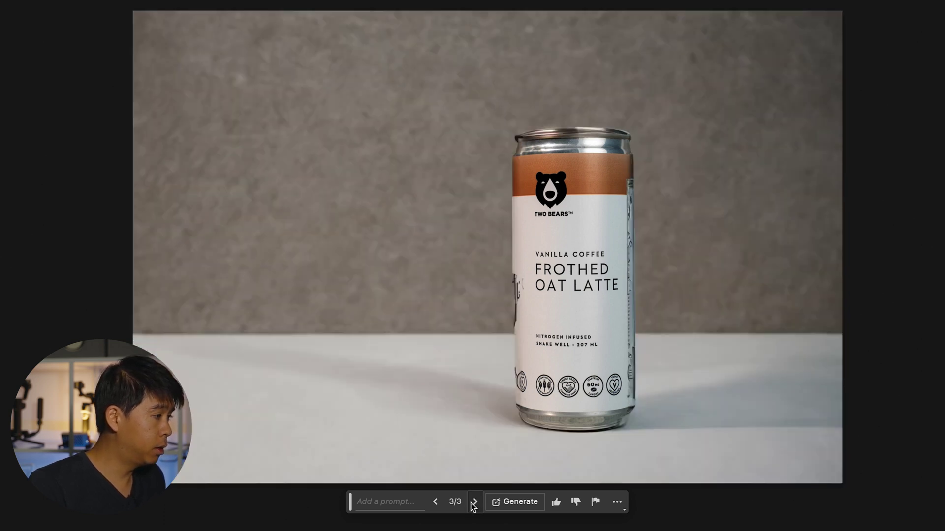
pyautogui.click(436, 503)
pyautogui.click(436, 504)
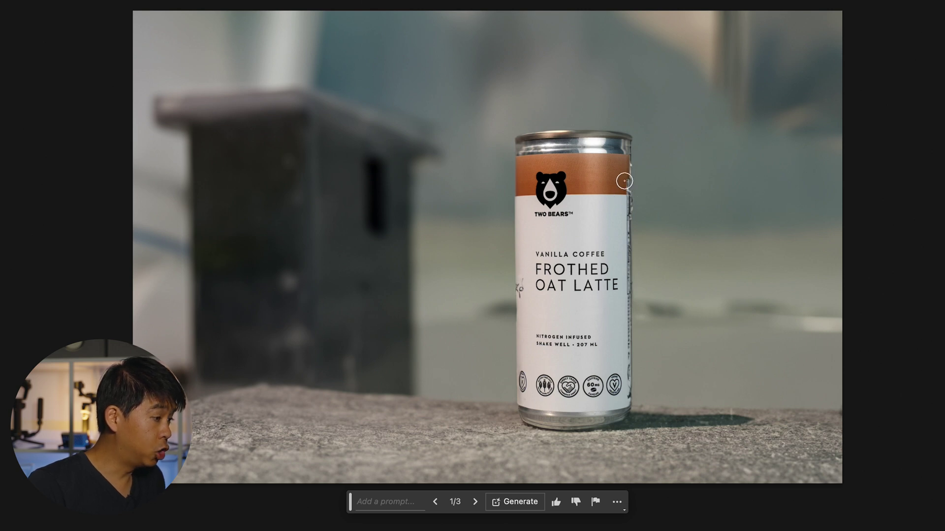
pyautogui.click(435, 502)
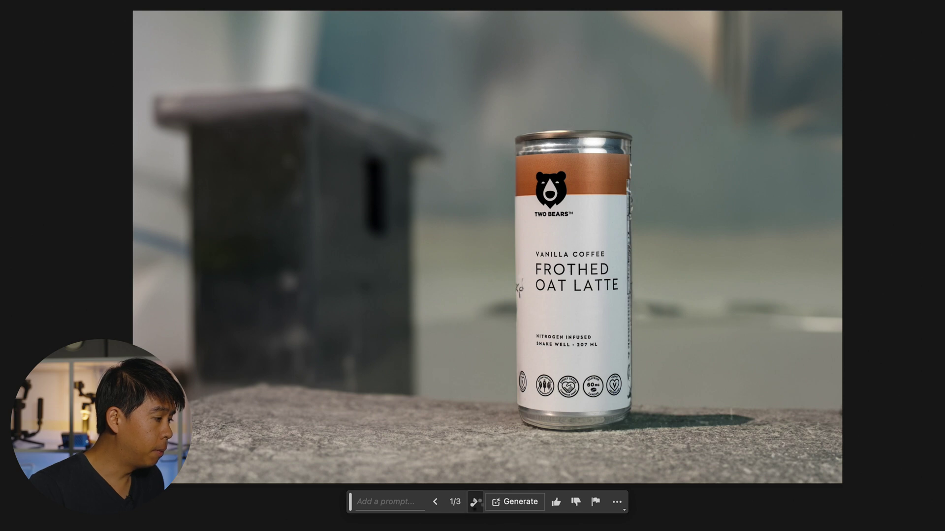
pyautogui.click(474, 502)
pyautogui.click(475, 502)
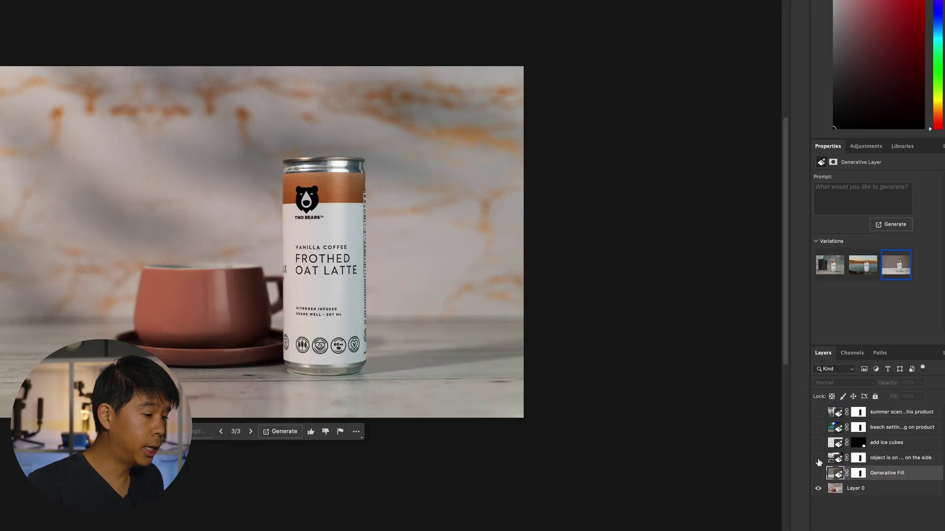
# - Select the "object is on ... on the side" generative layer and read through its full kitchen table prompt
pyautogui.click(911, 460)
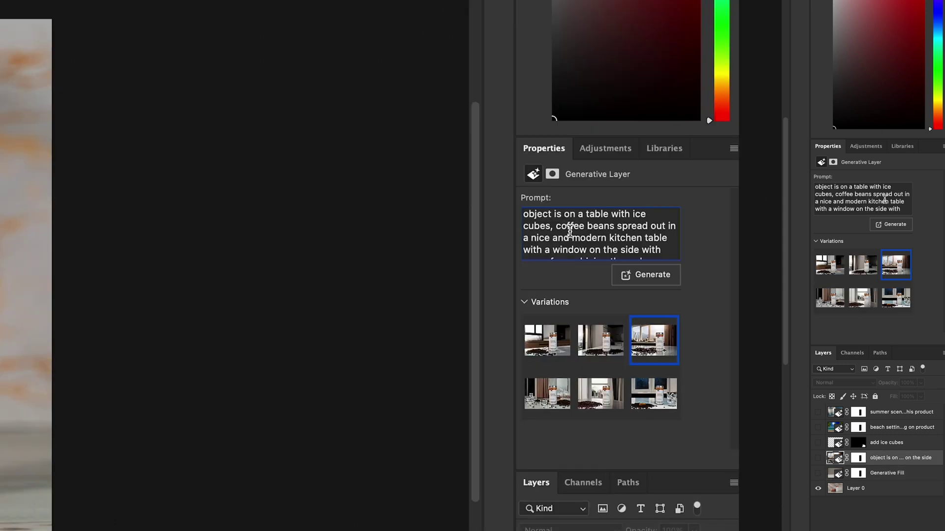
pyautogui.press('super+a')
pyautogui.scroll(-1, 842, 194)
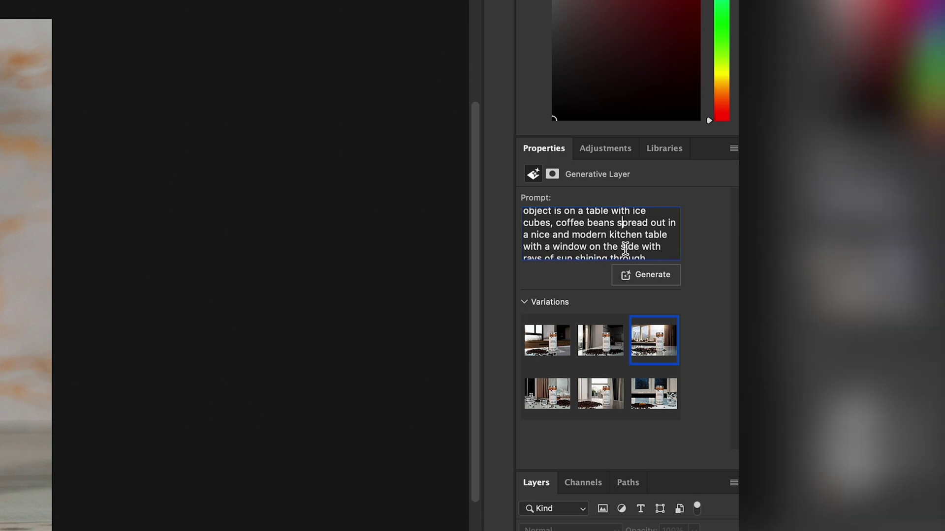
pyautogui.scroll(-1, 625, 249)
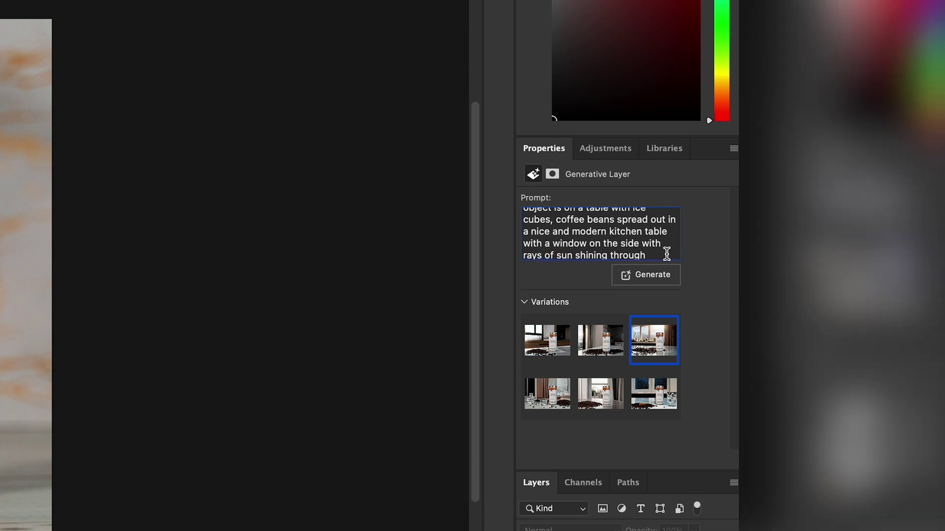
pyautogui.press('super+a')
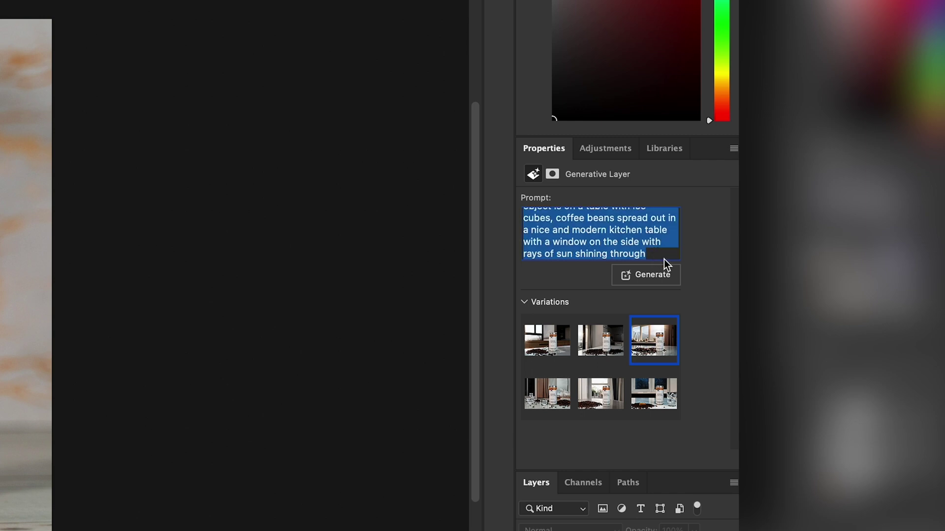
pyautogui.click(659, 257)
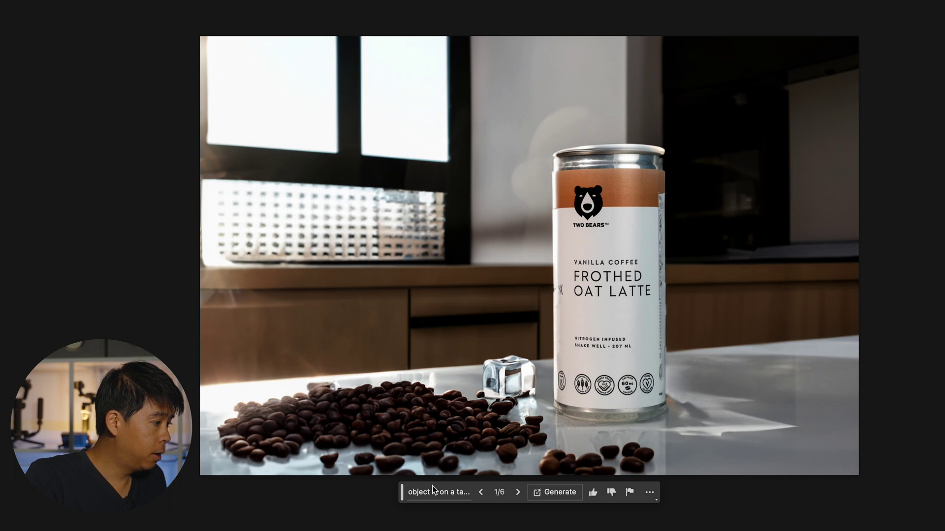
# - Step through the kitchen table variations with coffee beans and ice cubes, from the first to the last
pyautogui.click(517, 492)
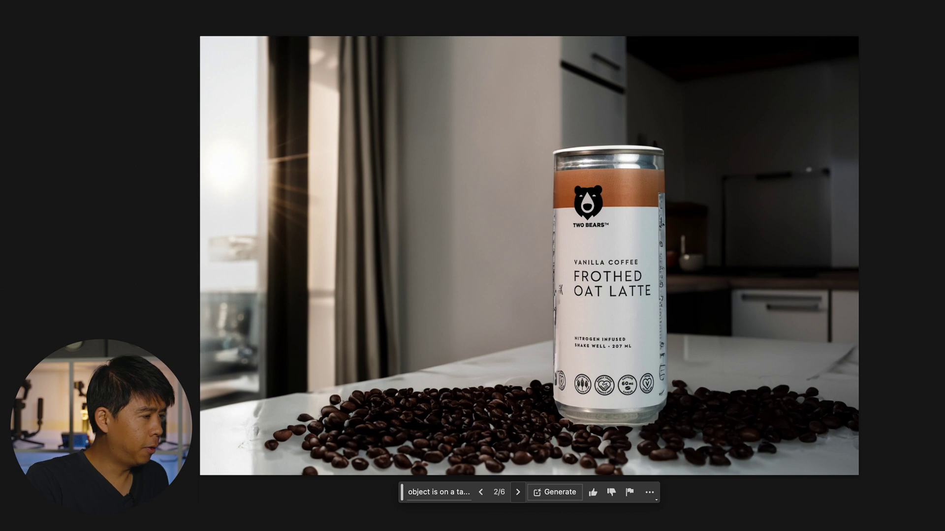
pyautogui.click(519, 493)
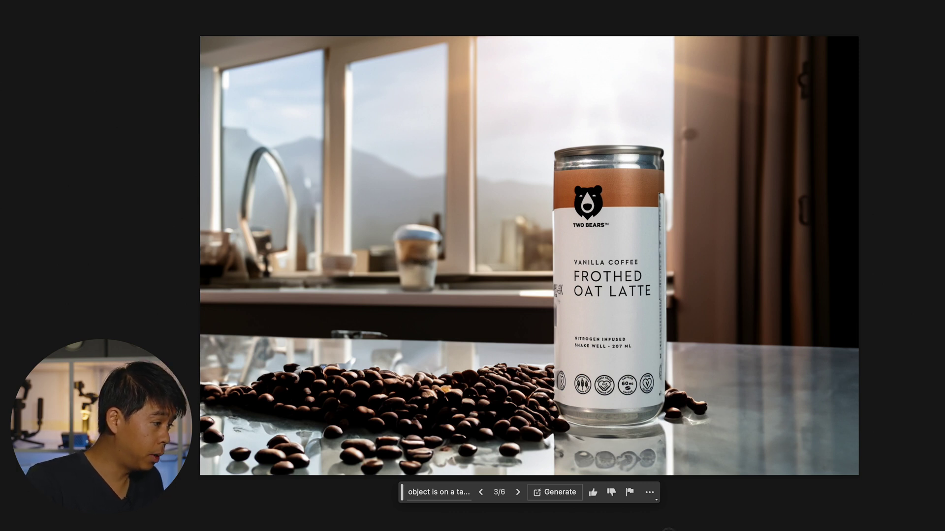
pyautogui.click(518, 493)
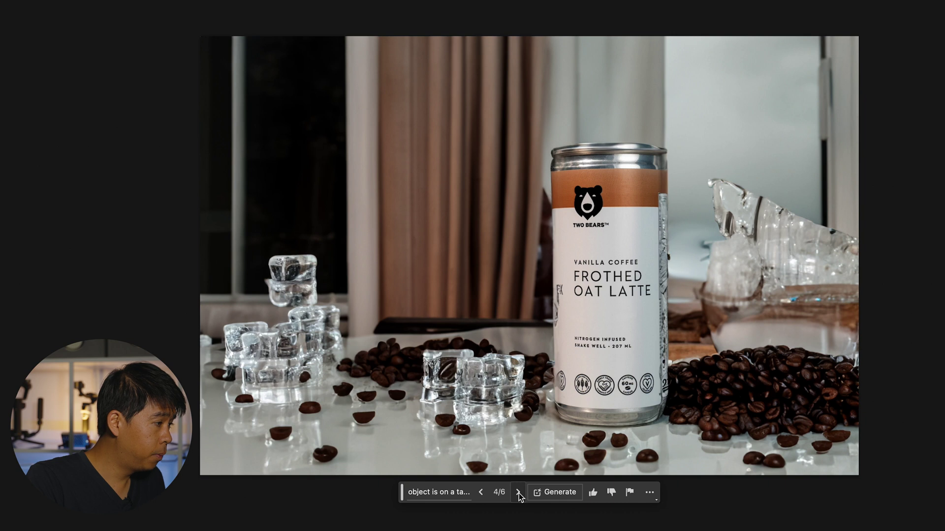
pyautogui.click(519, 493)
pyautogui.click(518, 493)
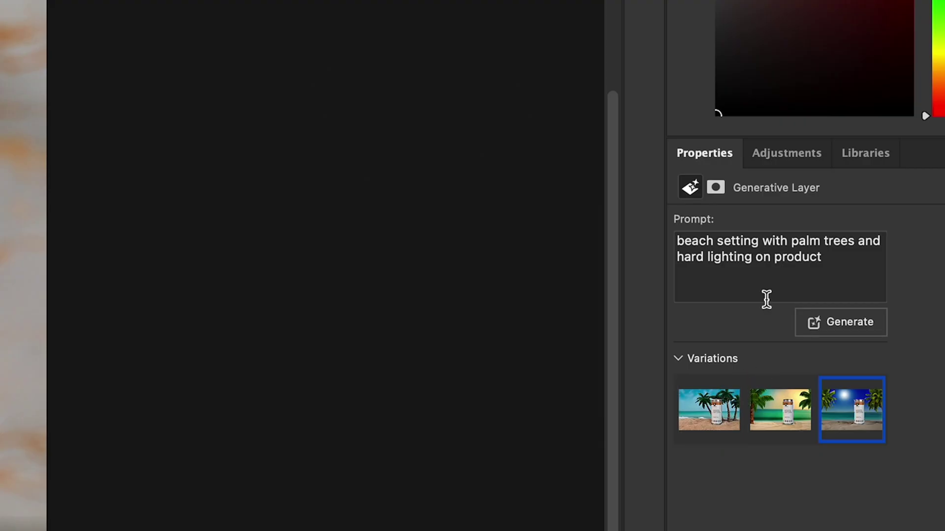
# - Examine the prompt of the generative layer that places the can in a beach setting with palm trees
pyautogui.moveTo(765, 299); pyautogui.dragTo(787, 274)
pyautogui.click(869, 265)
pyautogui.tripleClick(868, 261)
pyautogui.click(866, 262)
pyautogui.click(845, 256)
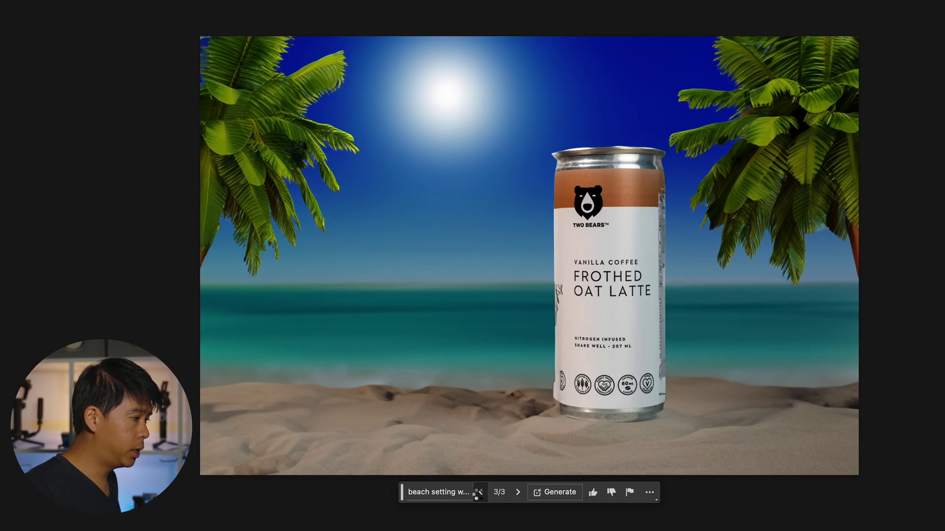
# - Compare the three beach variations around the can, return to the third, and hide the beach layer
pyautogui.click(481, 492)
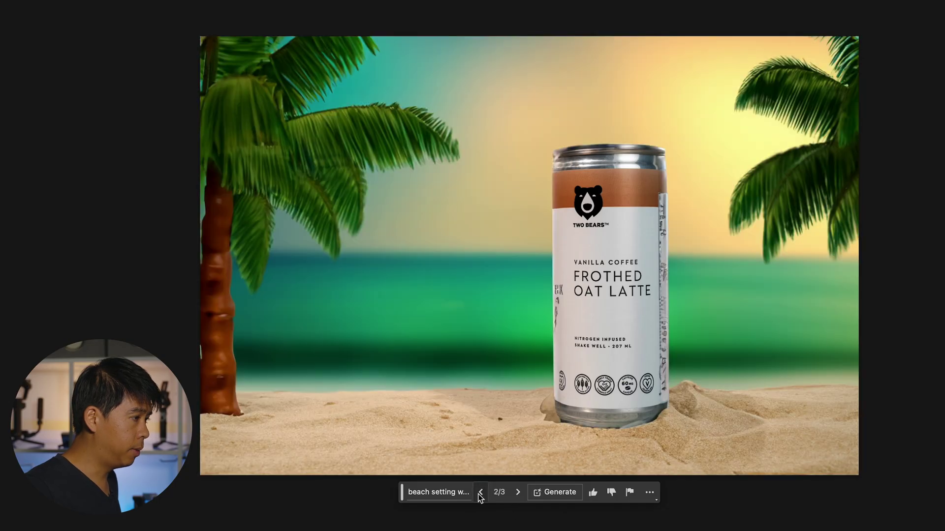
pyautogui.click(481, 492)
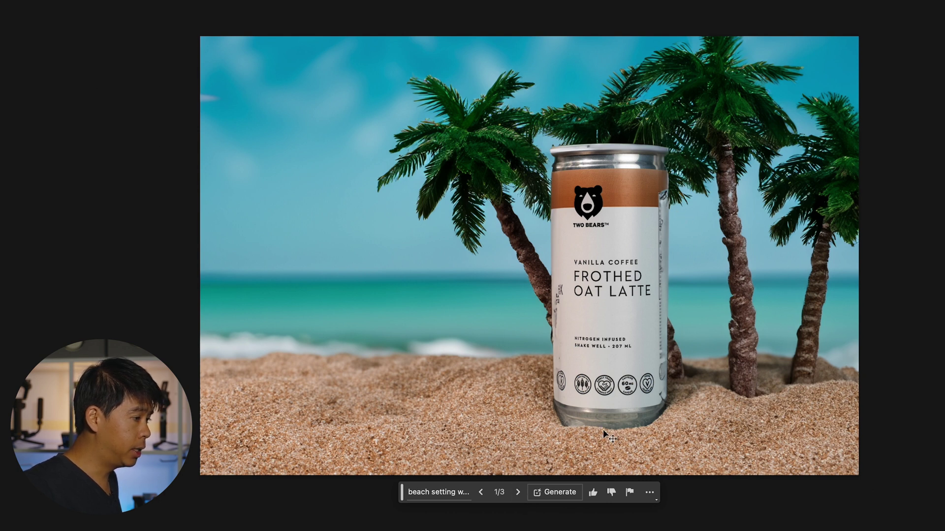
pyautogui.click(517, 492)
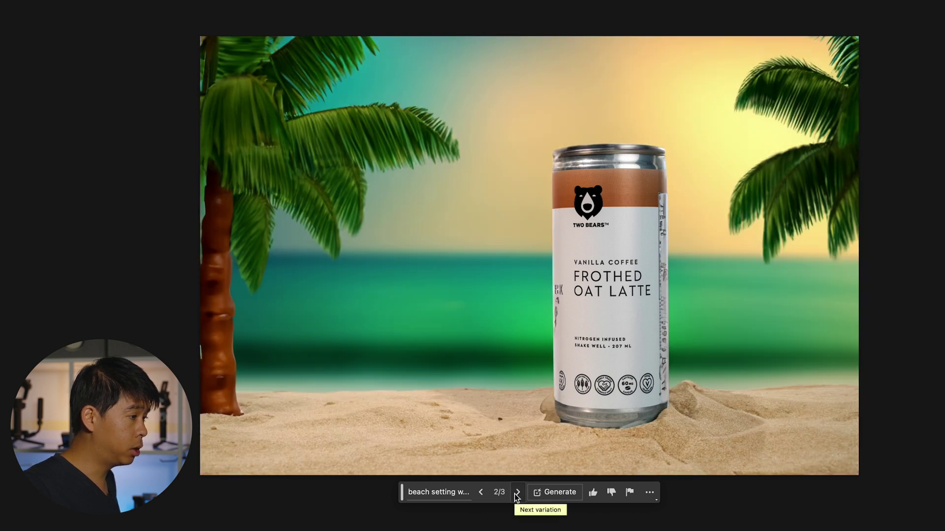
pyautogui.click(517, 492)
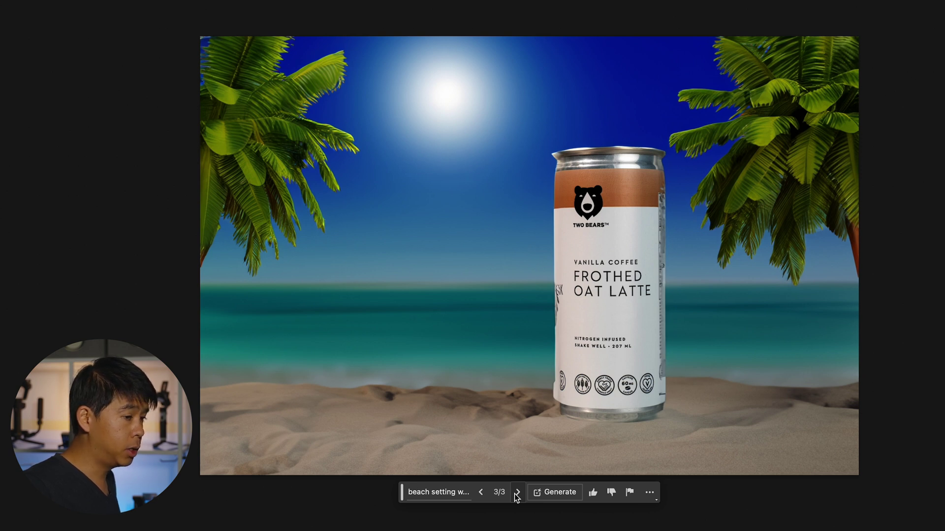
pyautogui.hotkey('ctrl', 'z')
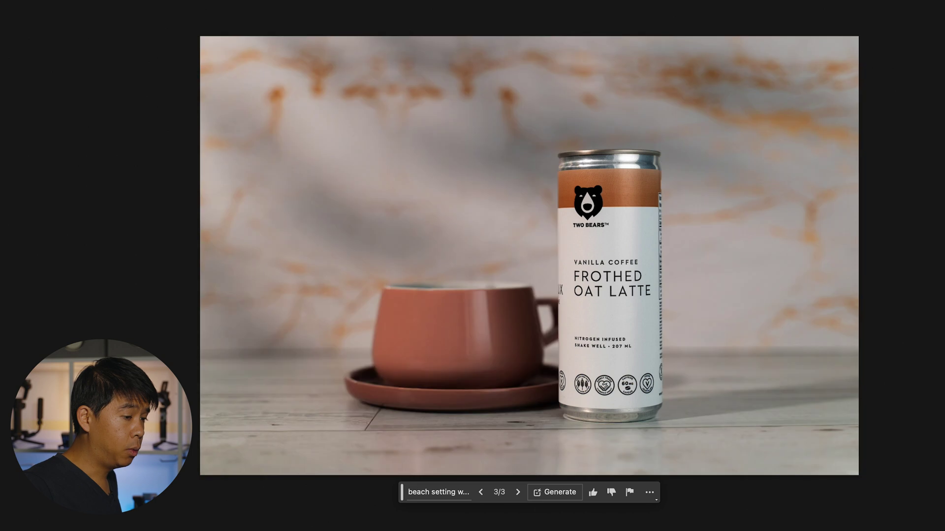
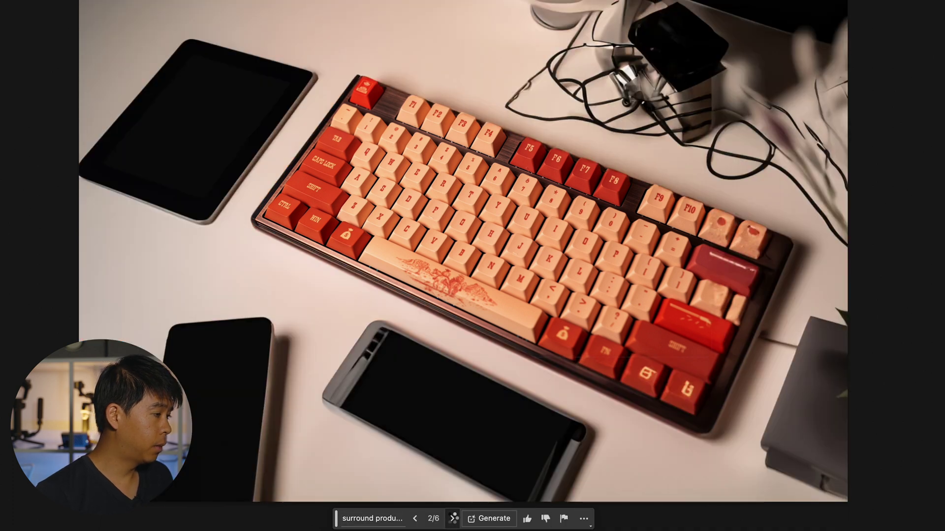
# - Browse the generated tech gadget backgrounds around the keyboard, comparing the second to fourth variations and beyond
pyautogui.click(454, 518)
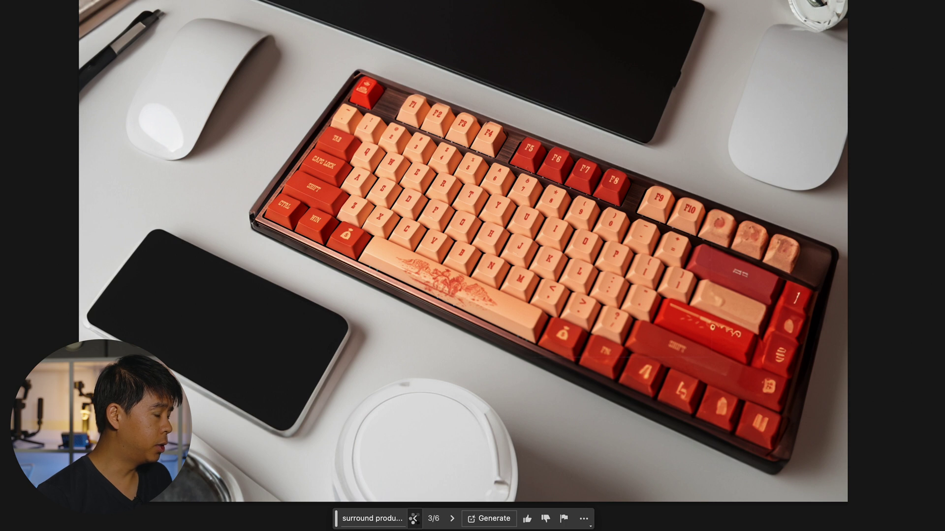
pyautogui.click(415, 519)
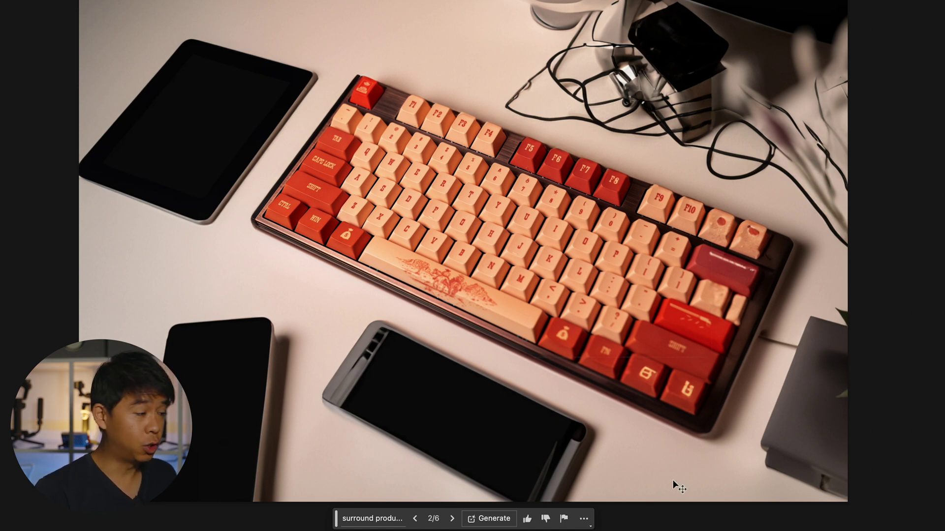
pyautogui.click(452, 519)
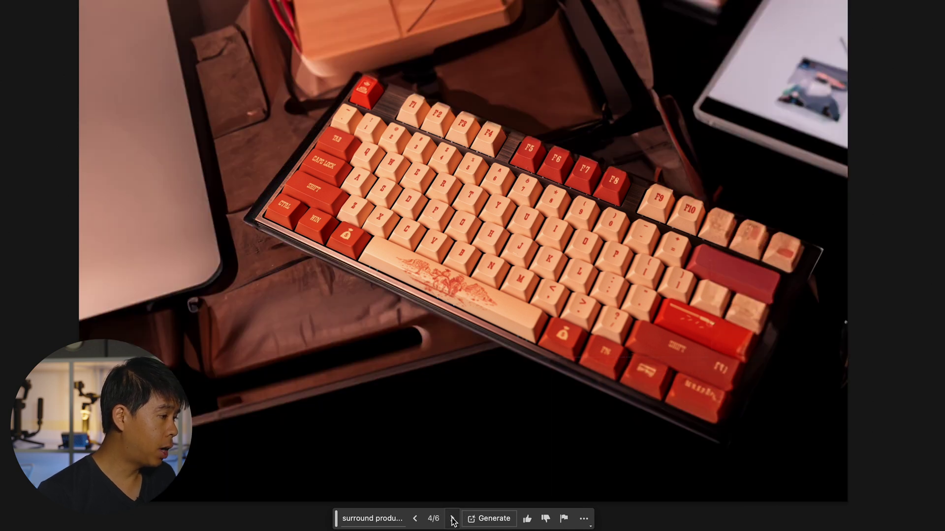
pyautogui.click(452, 520)
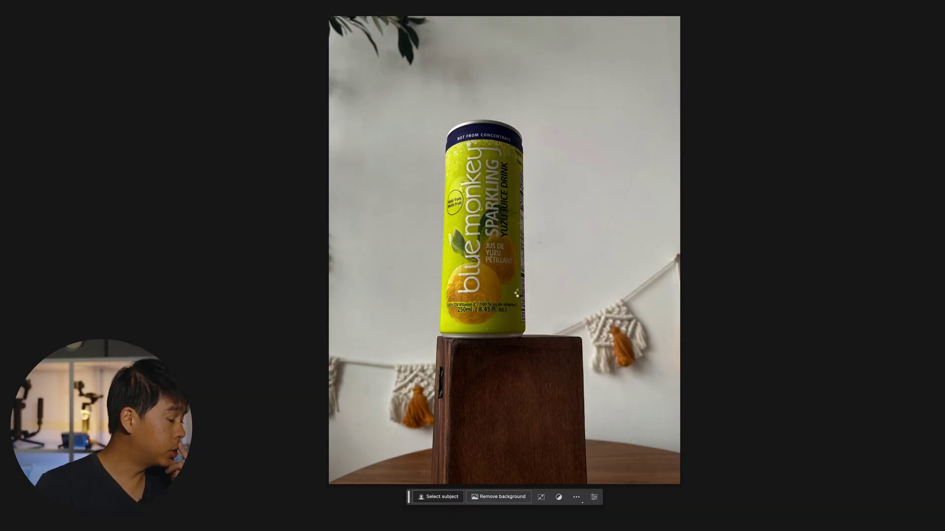
# - Select everything around the can and generate a new background from the pasted prompt ending "with sand and the ocean in the background"
pyautogui.click(442, 496)
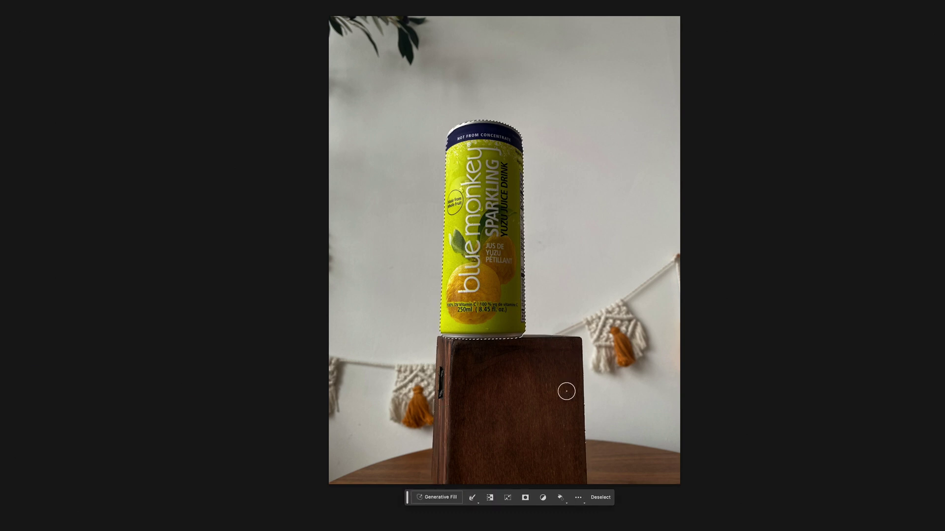
pyautogui.click(490, 497)
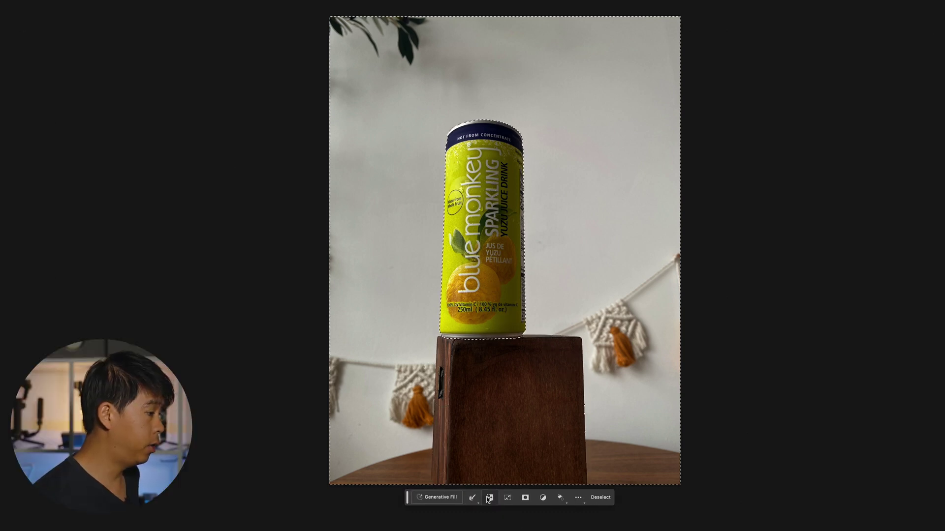
pyautogui.click(429, 496)
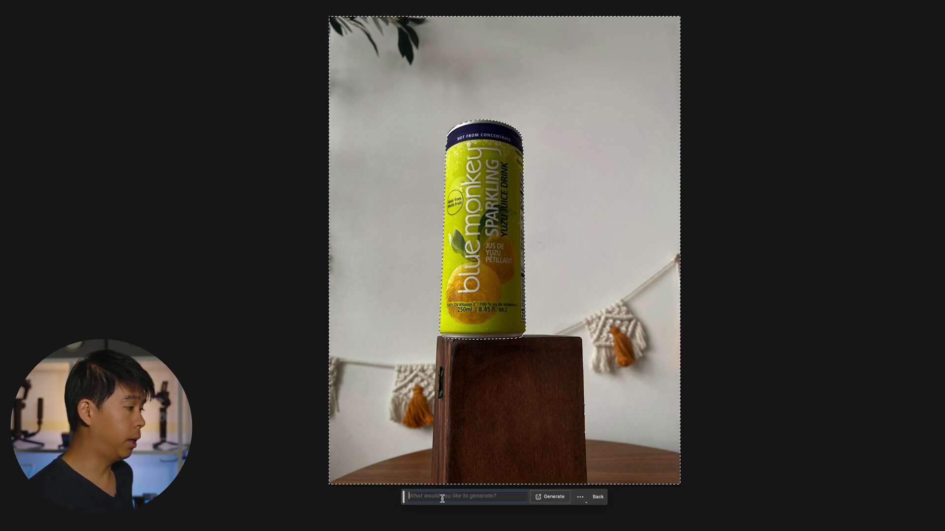
pyautogui.hotkey('ctrl', 'v')
pyautogui.hotkey('ctrl', 'a')
pyautogui.moveTo(512, 498); pyautogui.dragTo(535, 499)
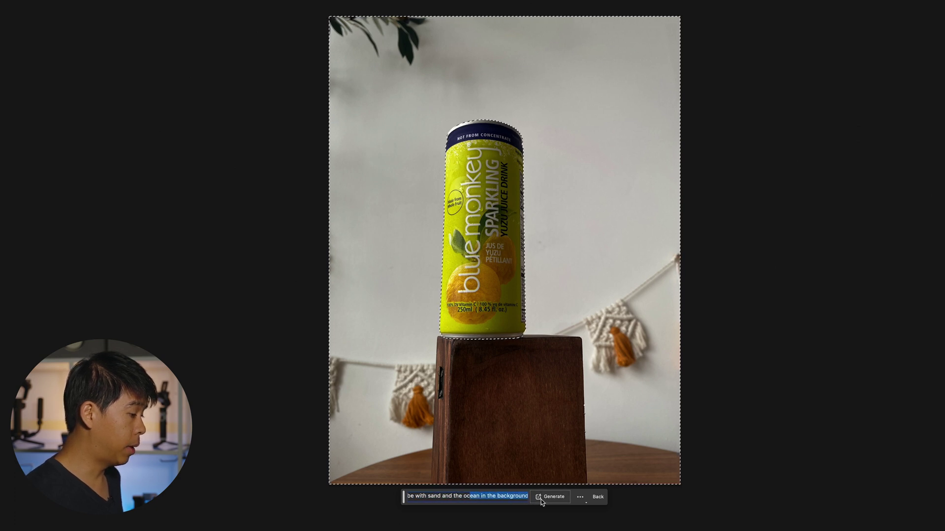
pyautogui.click(542, 499)
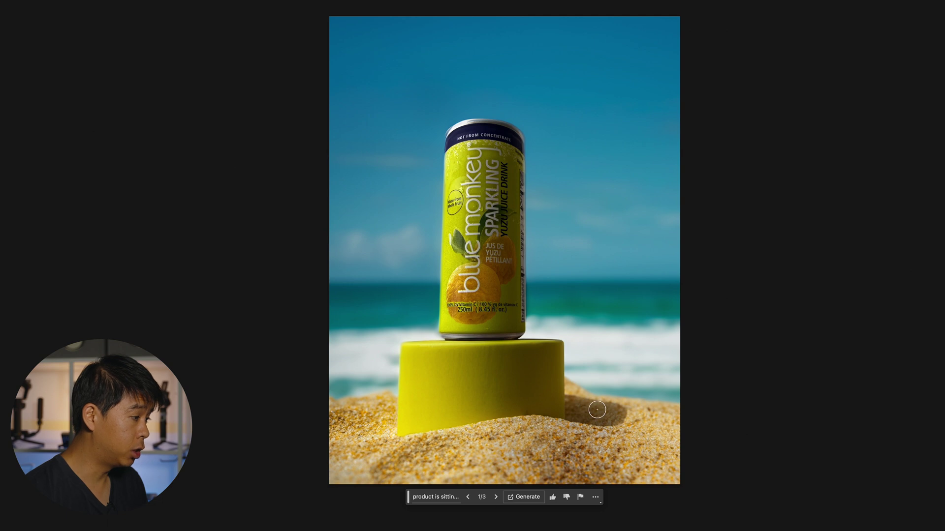
# - Compare the three generated sand and ocean variations around the can, moving back and forth between them
pyautogui.click(496, 497)
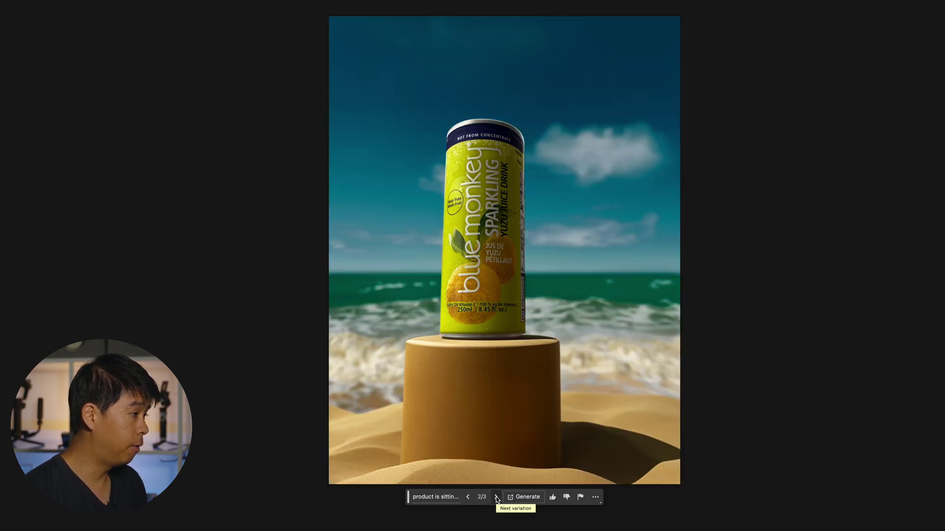
pyautogui.click(496, 498)
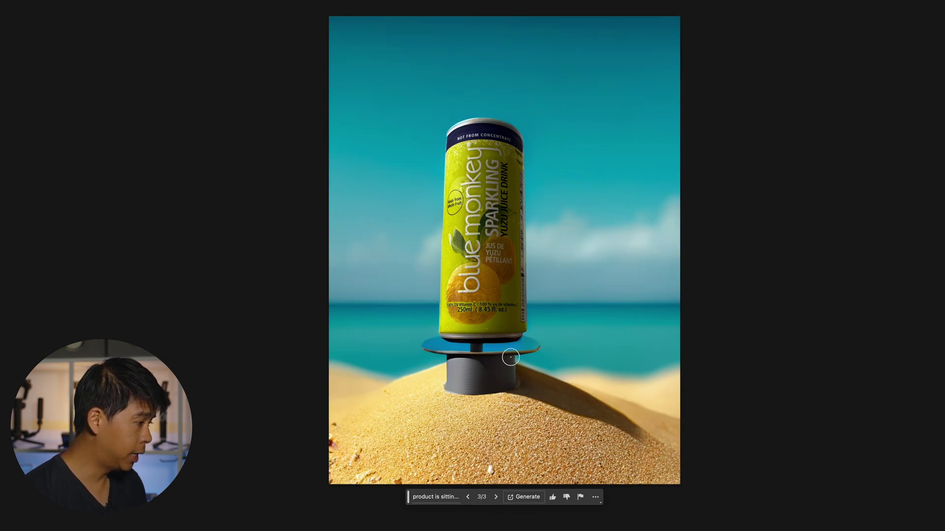
pyautogui.click(469, 498)
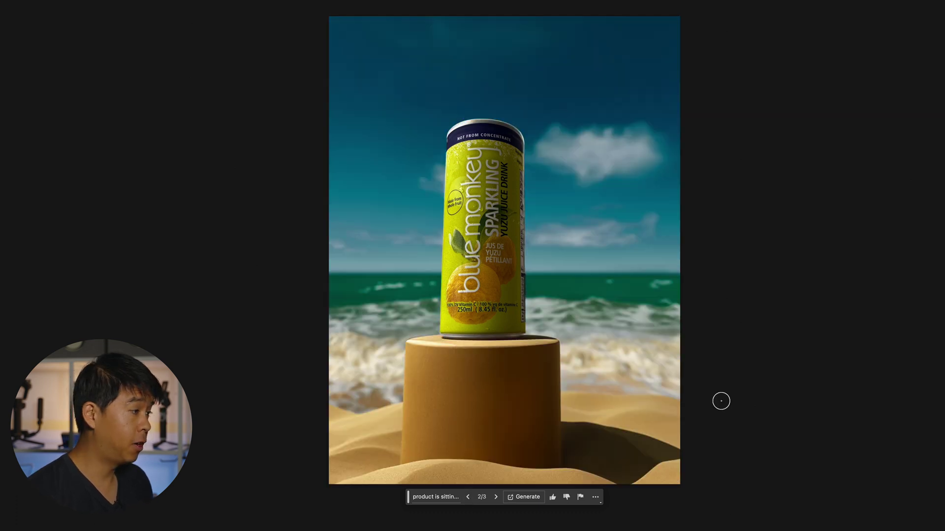
pyautogui.click(468, 498)
pyautogui.click(496, 498)
pyautogui.click(496, 498)
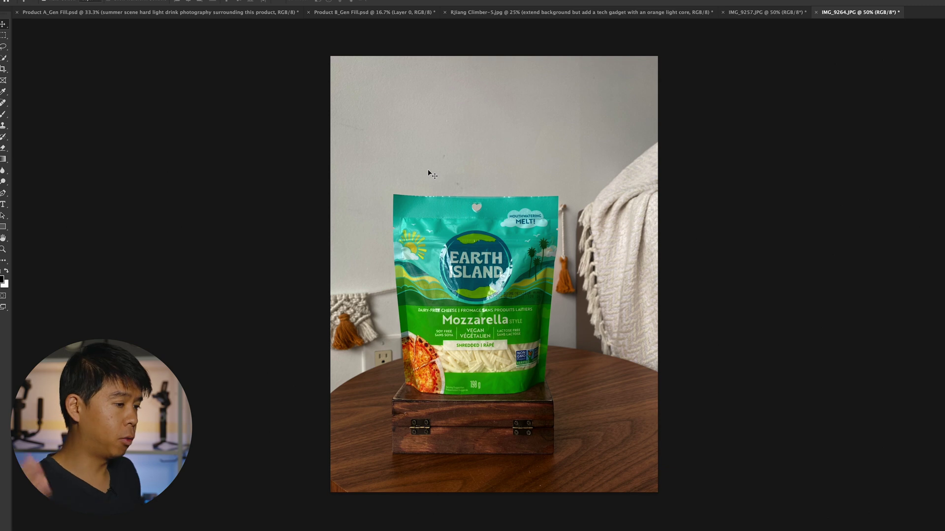
# - Widen the canvas of the mozzarella pouch photo to 5300 pixels
pyautogui.click(118, 0)
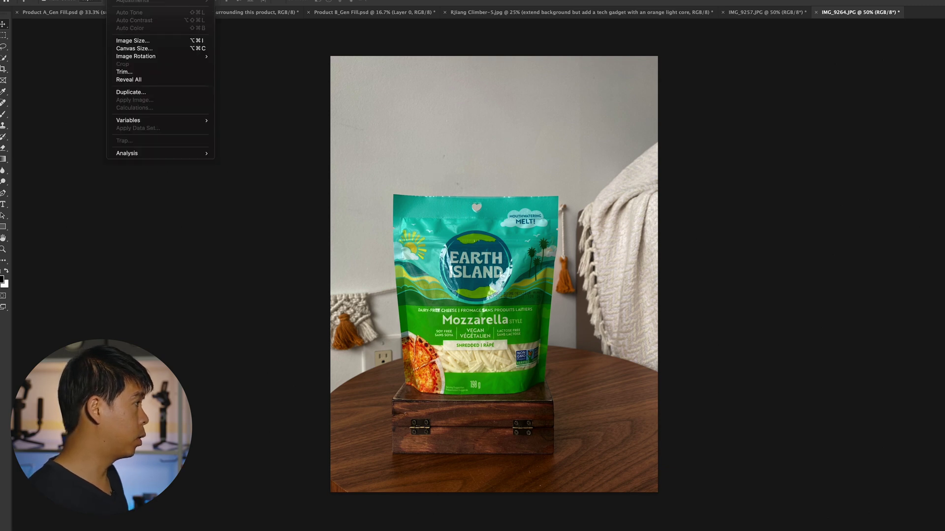
pyautogui.click(134, 48)
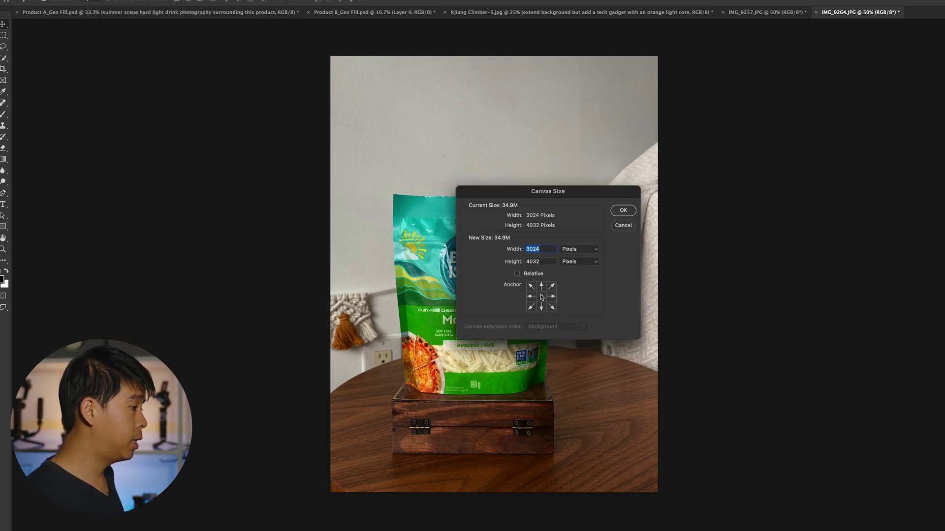
pyautogui.click(540, 261)
pyautogui.click(534, 249)
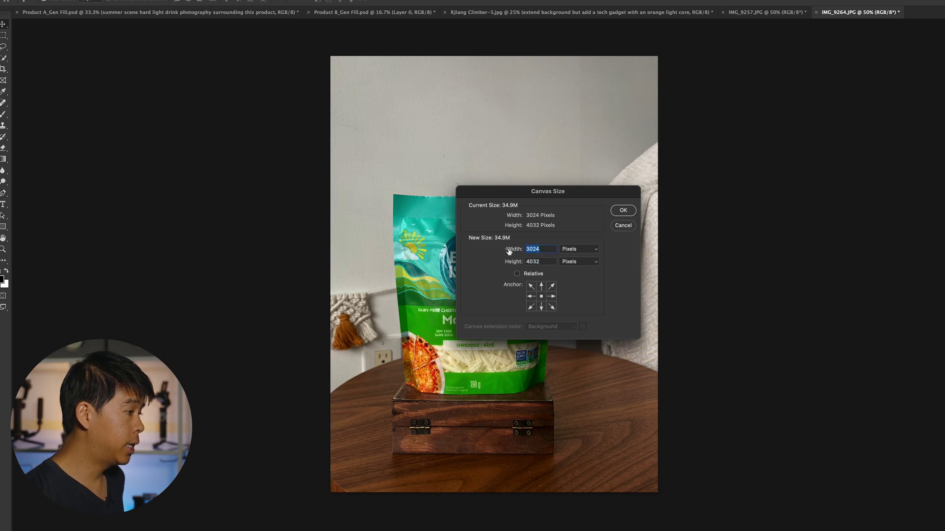
pyautogui.write('5000')
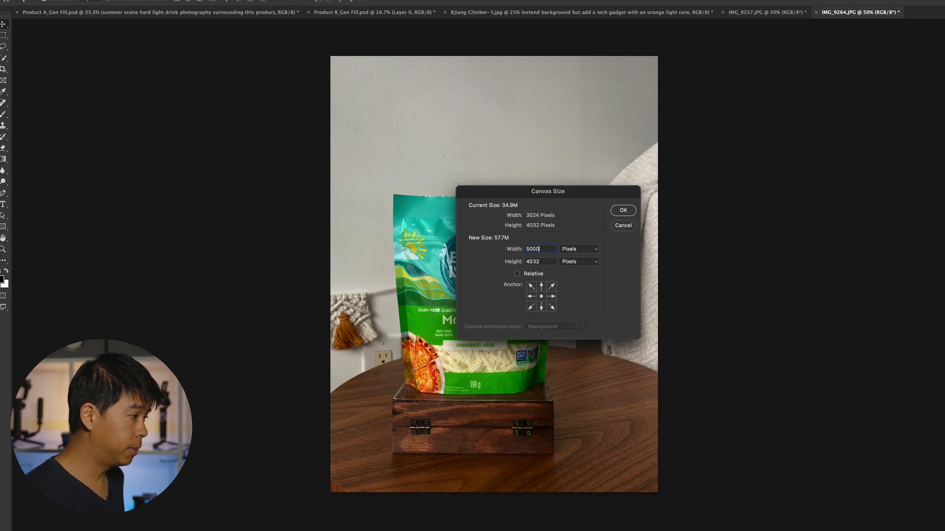
pyautogui.press('Return')
pyautogui.press('super+alt+c')
pyautogui.write('5300')
pyautogui.press('Return')
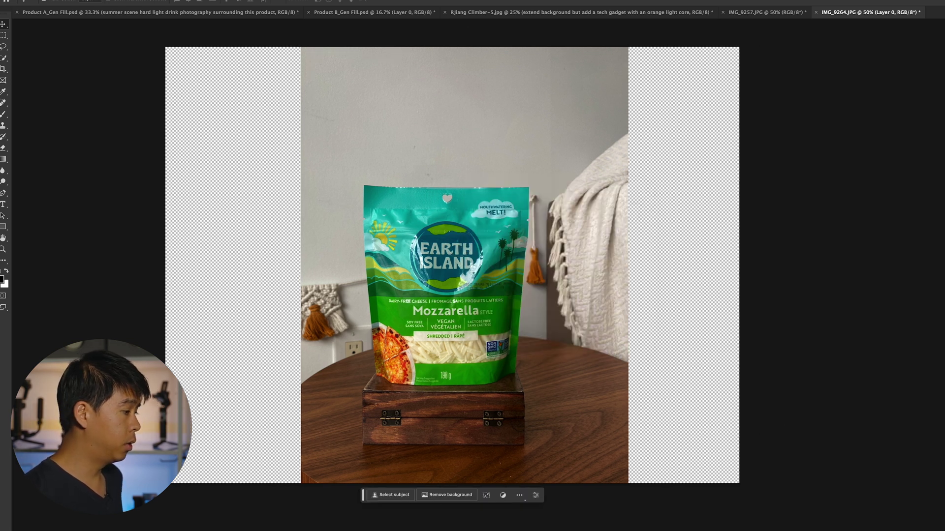
# - Select the pouch's surroundings and generate "grass fields with cows and other animals in the background on a nice sunny day with clouds, vegan"
pyautogui.click(397, 496)
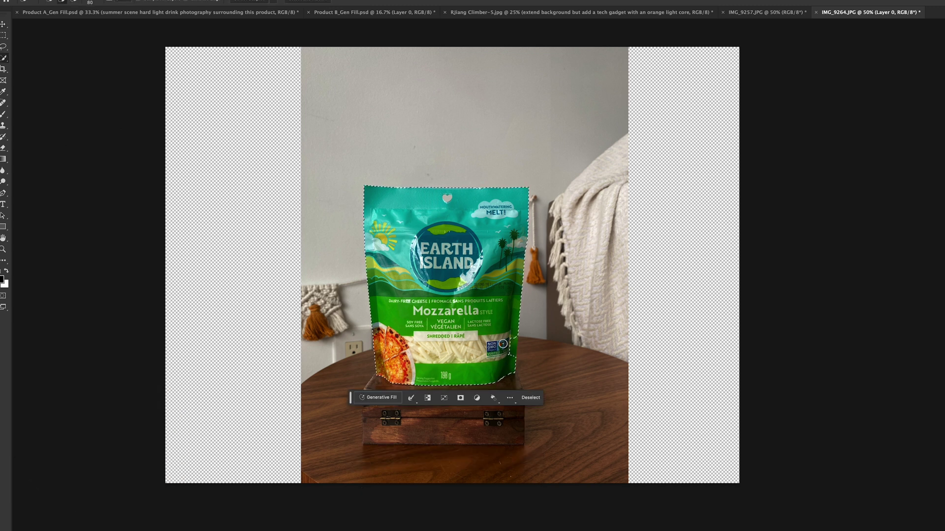
pyautogui.click(430, 397)
pyautogui.click(385, 495)
pyautogui.write('gras')
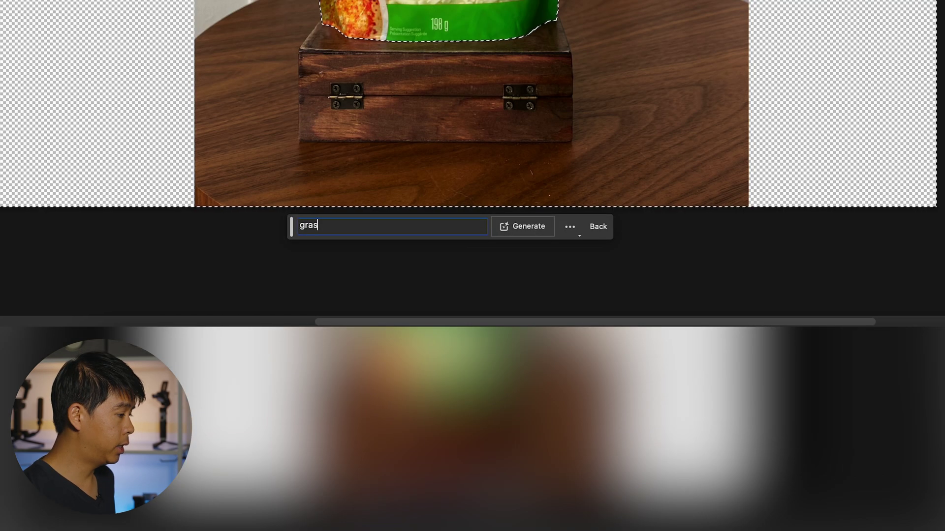
pyautogui.write('s fields with cows and other ')
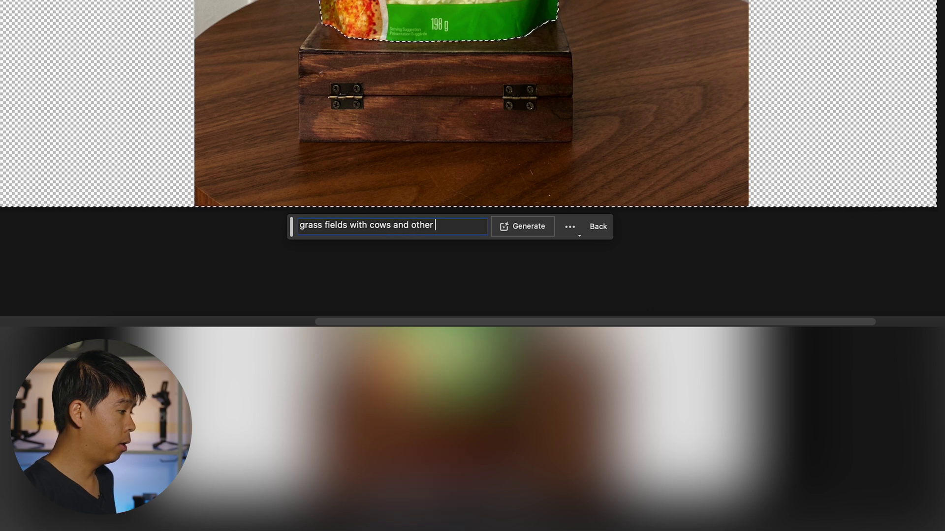
pyautogui.write('animals in the bac')
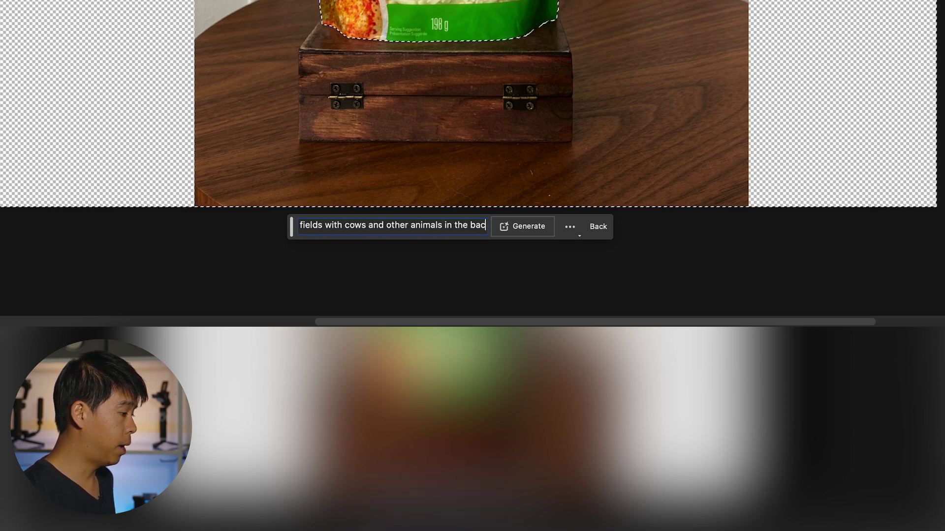
pyautogui.write('kground on a nice su')
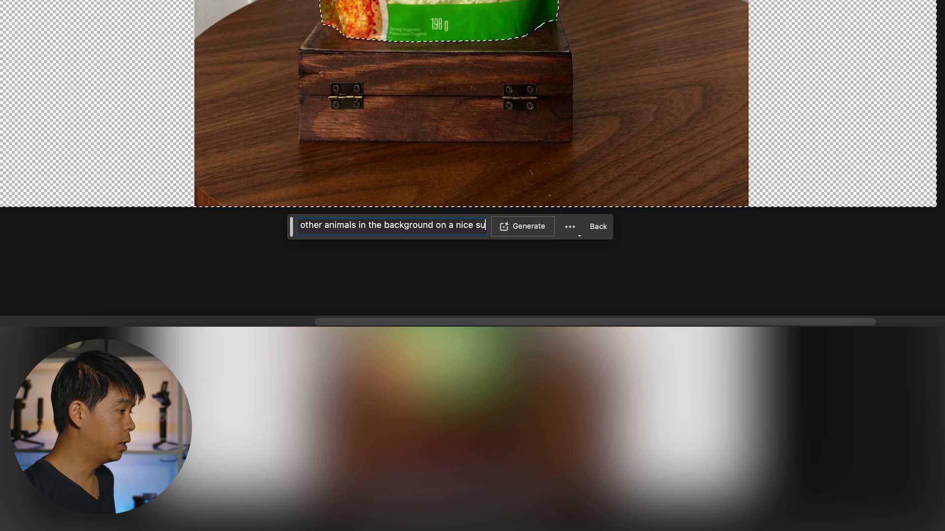
pyautogui.write('nny day with clouds,')
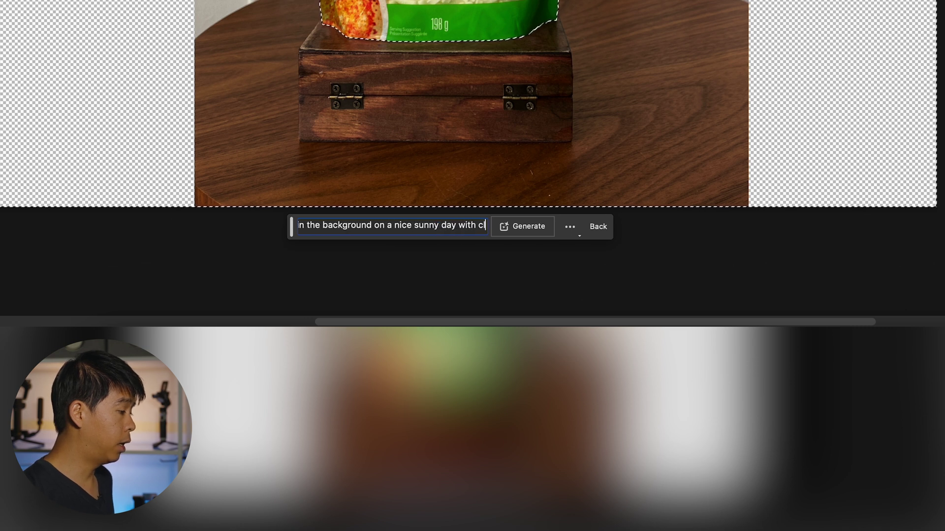
pyautogui.write(' vegan')
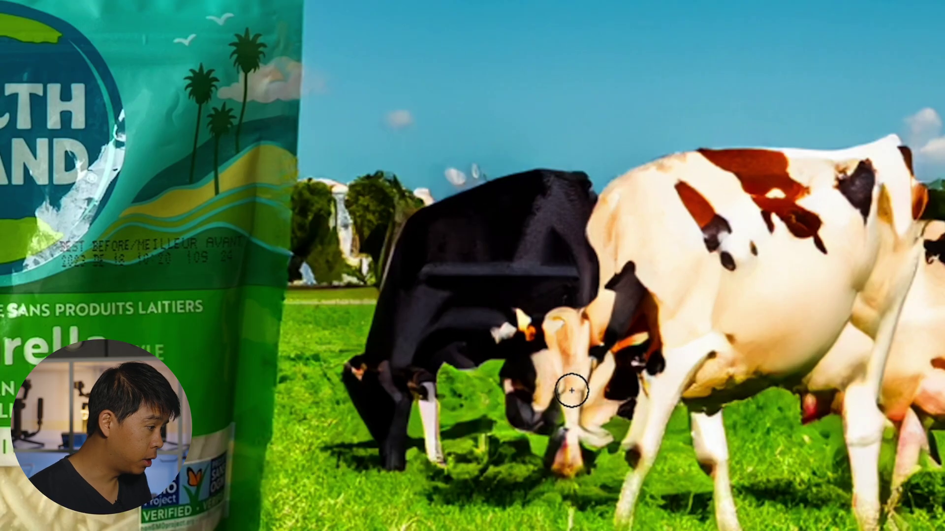
# - Review the cow pasture variations and regenerate with the prompt "grass fields on a sunny day with clouds and cows in the background"
pyautogui.click(444, 495)
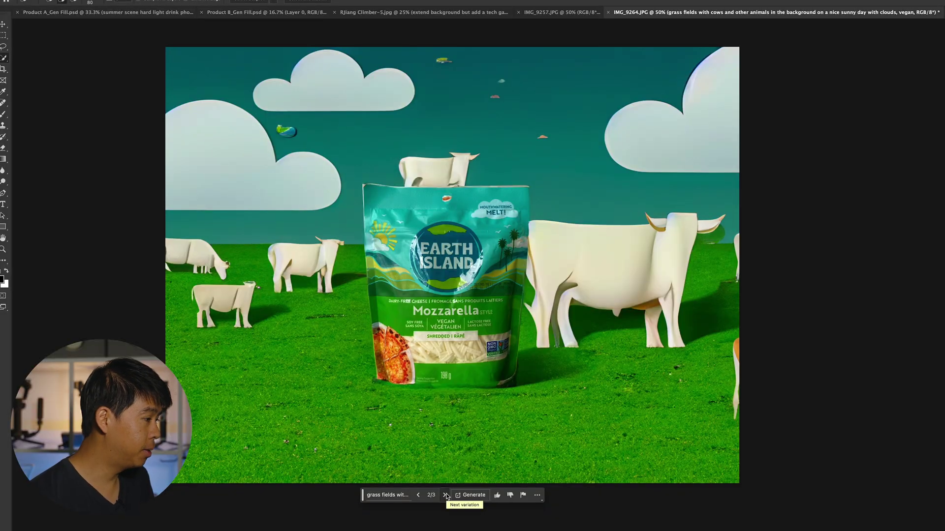
pyautogui.click(445, 495)
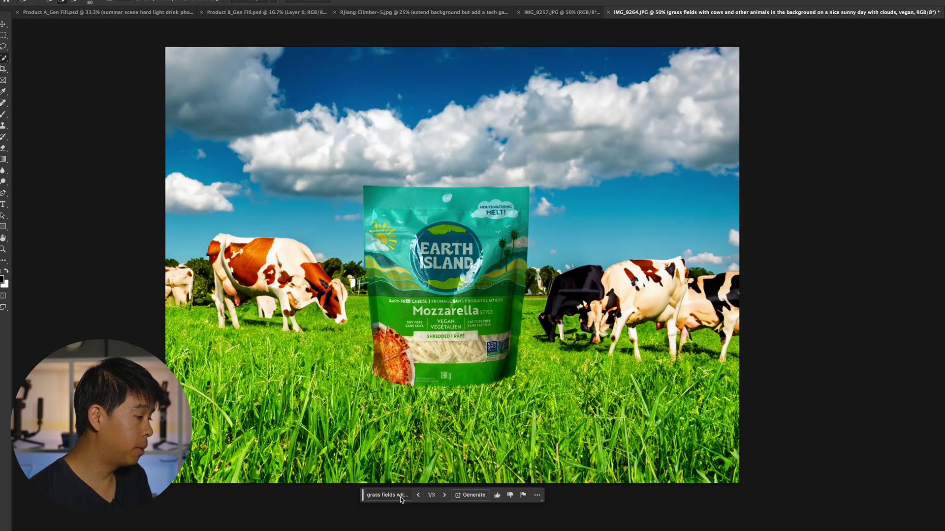
pyautogui.click(398, 495)
pyautogui.tripleClick(398, 495)
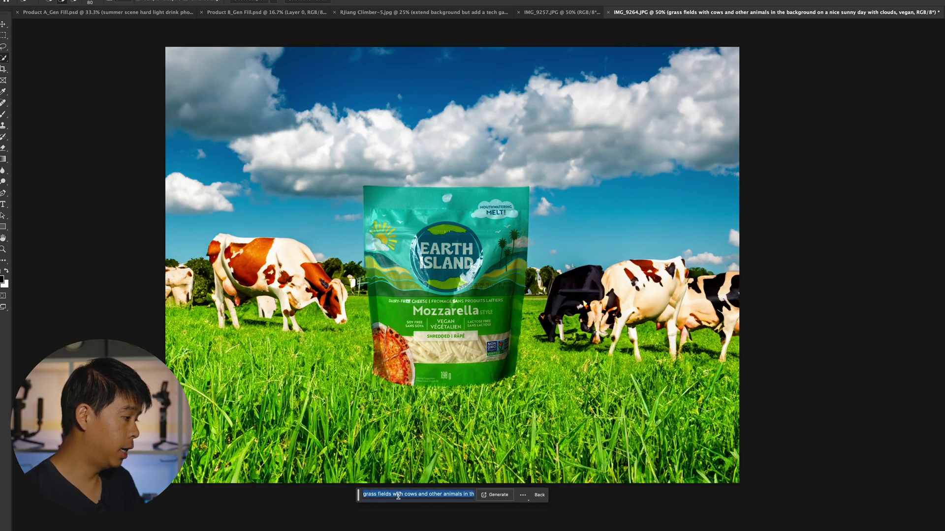
pyautogui.write('grass fields wi')
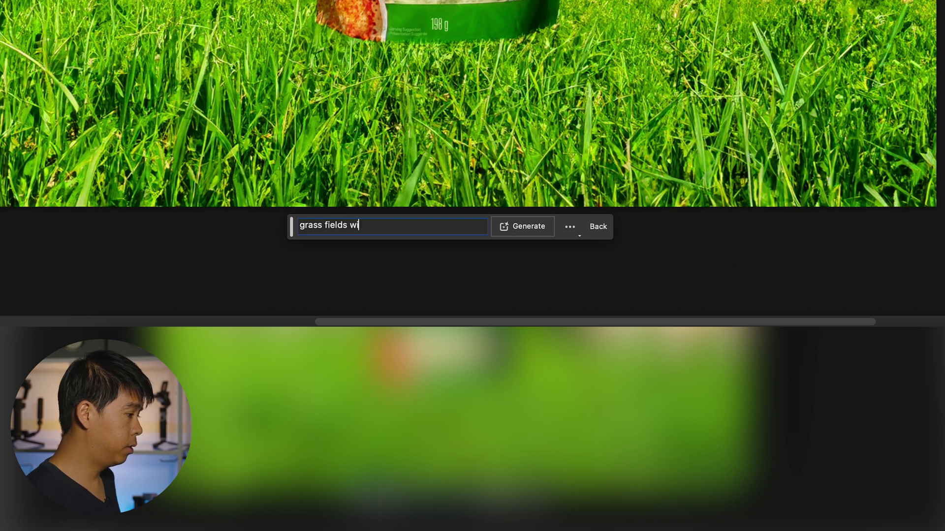
pyautogui.press('BackSpace')
pyautogui.press('BackSpace')
pyautogui.write('on a sunny day with clouds')
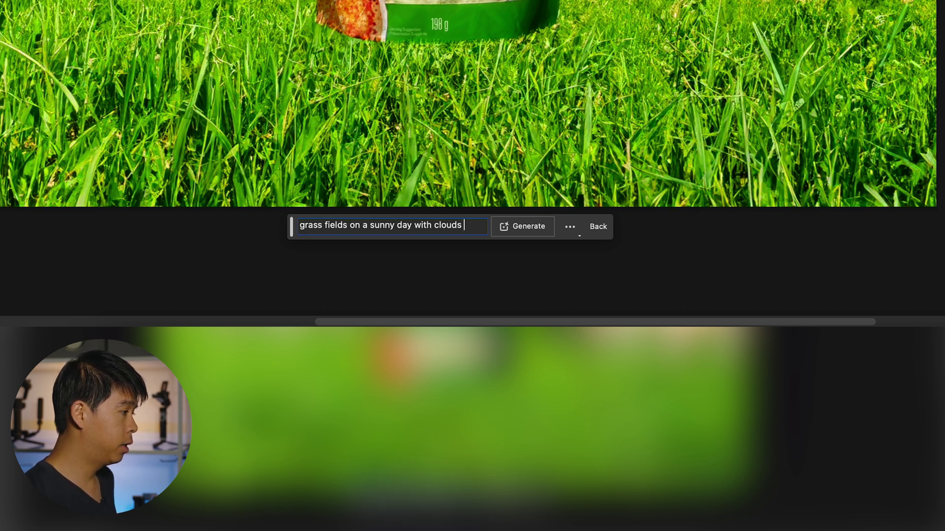
pyautogui.write(' and cows in the backgrou')
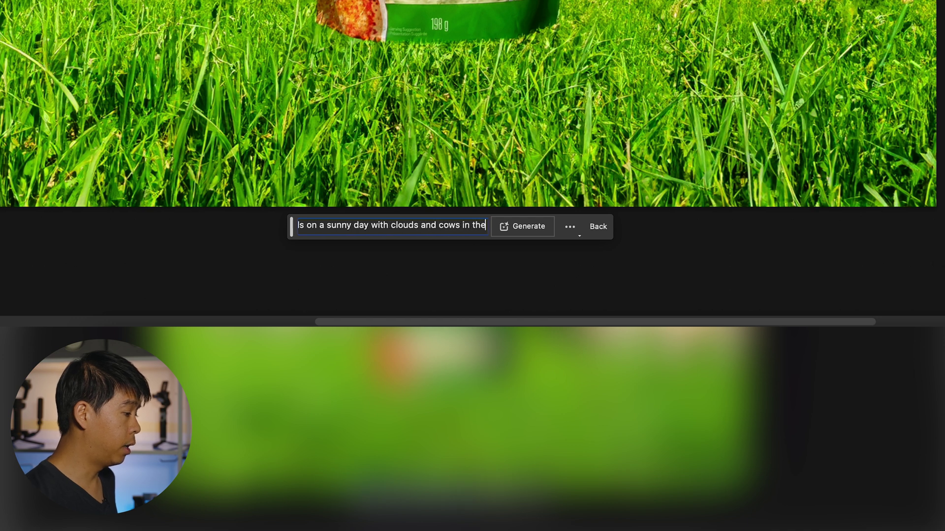
pyautogui.write('nd')
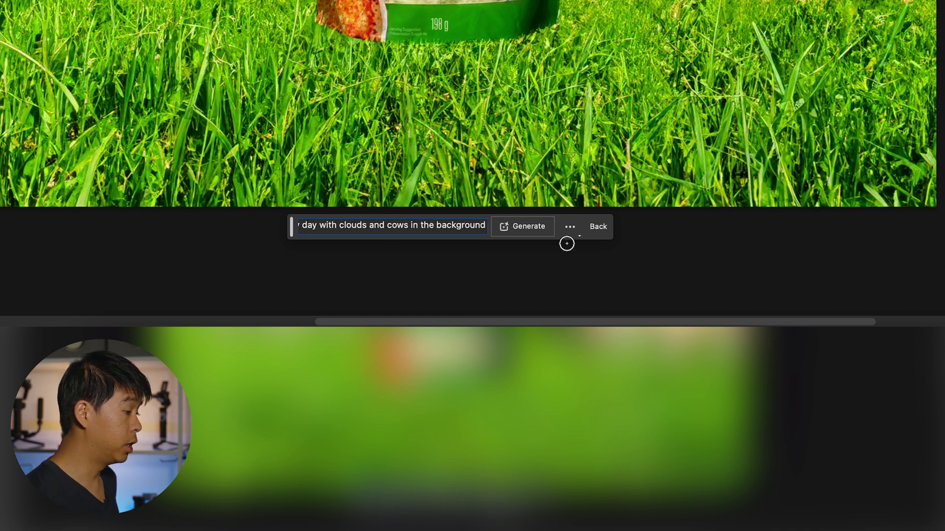
pyautogui.click(518, 231)
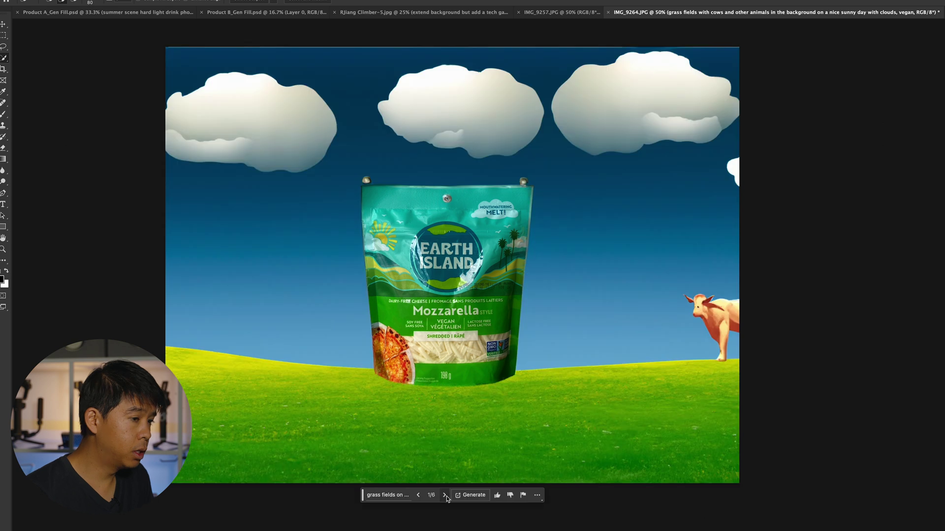
# - Compare the new grass field and cow variations around the pouch with the earlier ones, stepping forward and back
pyautogui.click(445, 496)
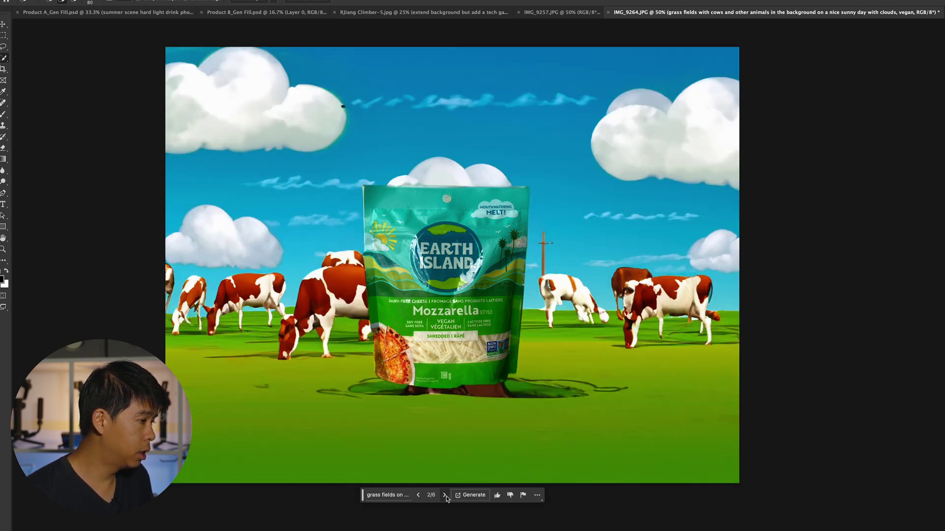
pyautogui.click(445, 495)
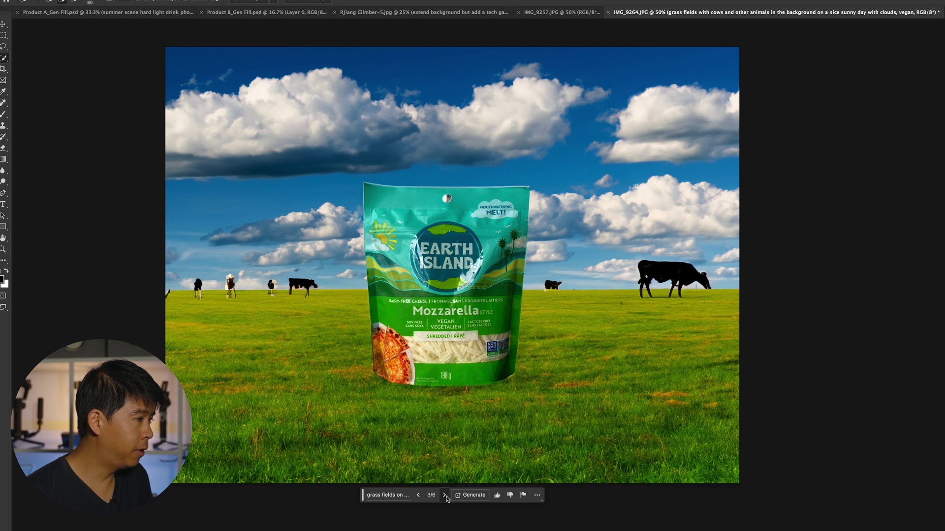
pyautogui.click(444, 496)
pyautogui.click(420, 495)
pyautogui.click(420, 495)
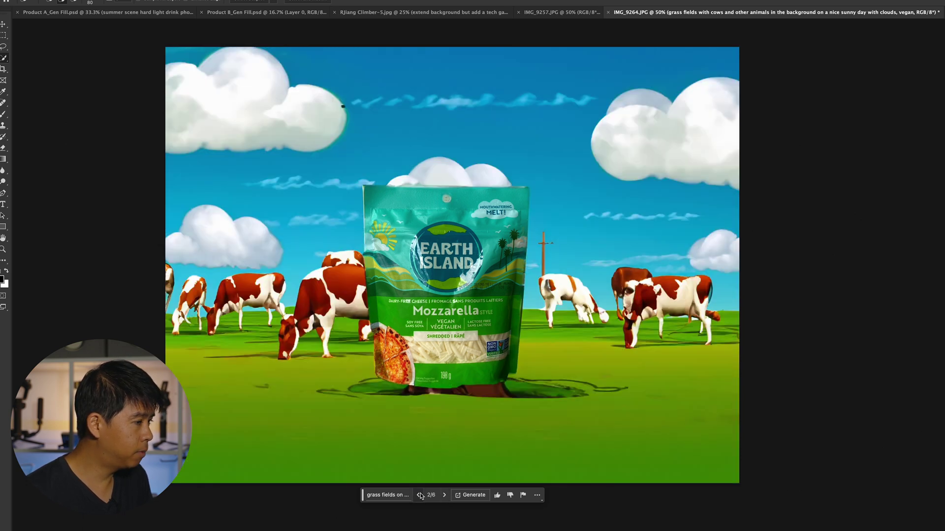
pyautogui.click(420, 496)
pyautogui.click(420, 495)
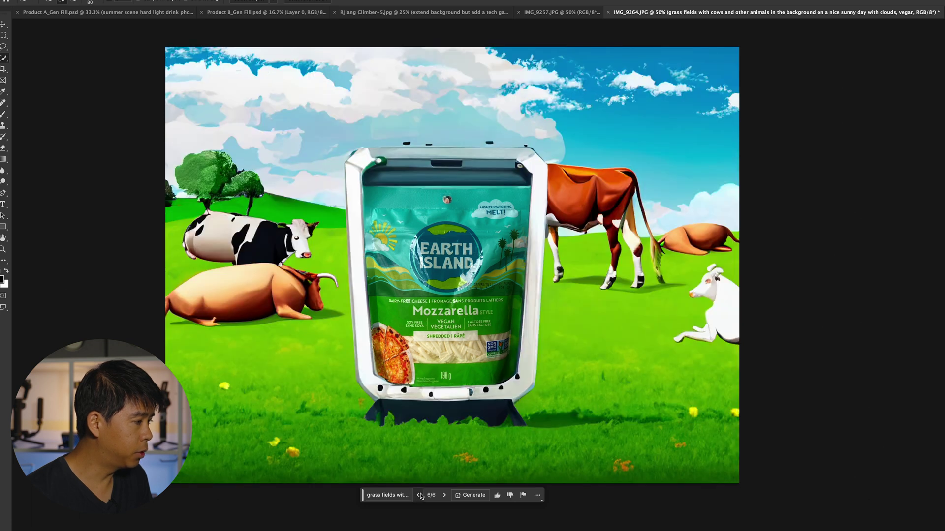
pyautogui.click(444, 496)
# - Regenerate the pouch's background from a rewritten prompt beginning "place product" and step to the third variation
pyautogui.click(403, 494)
pyautogui.tripleClick(403, 495)
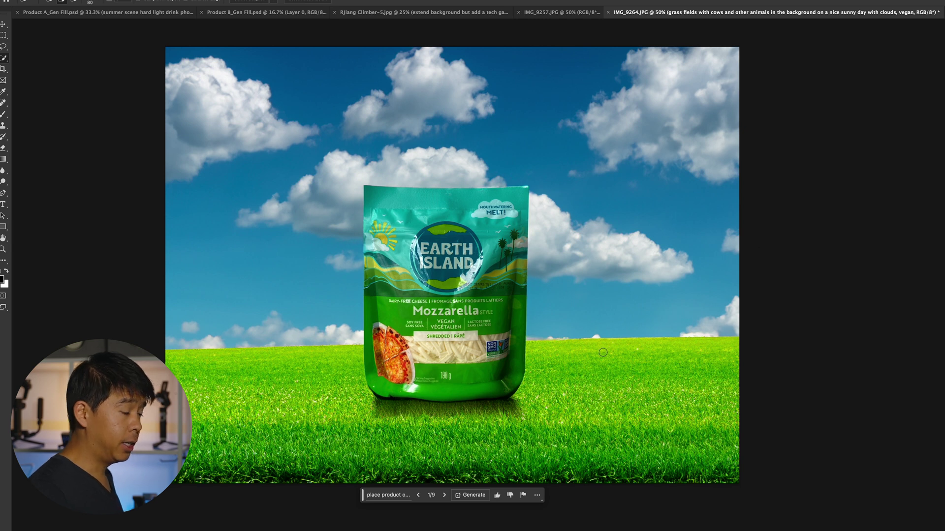
pyautogui.click(446, 496)
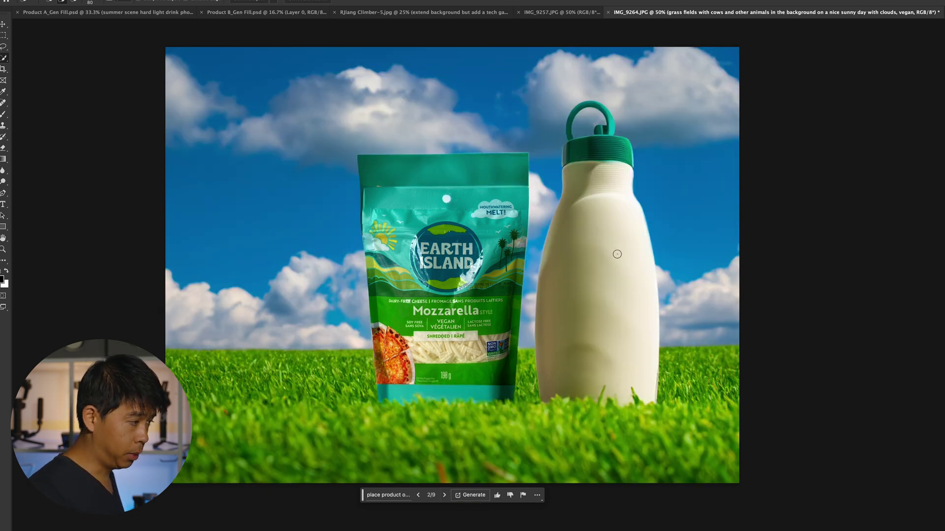
pyautogui.click(444, 495)
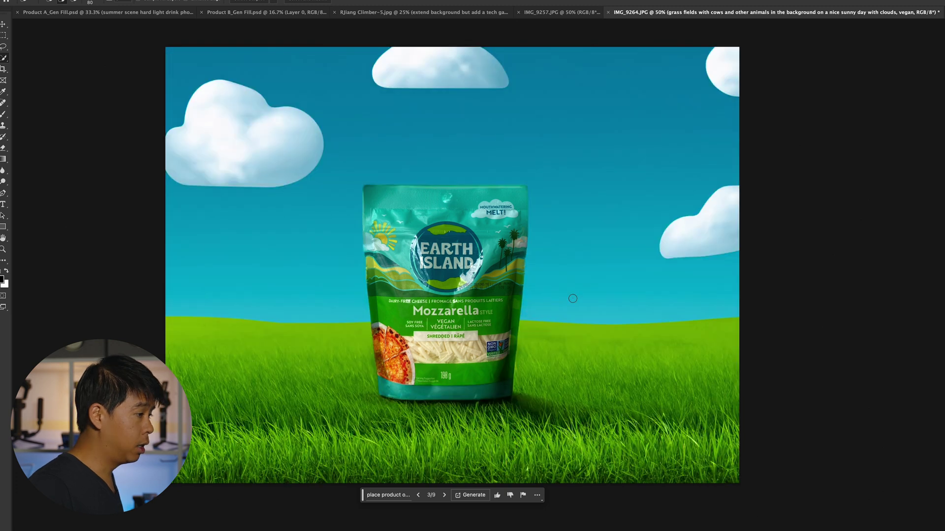